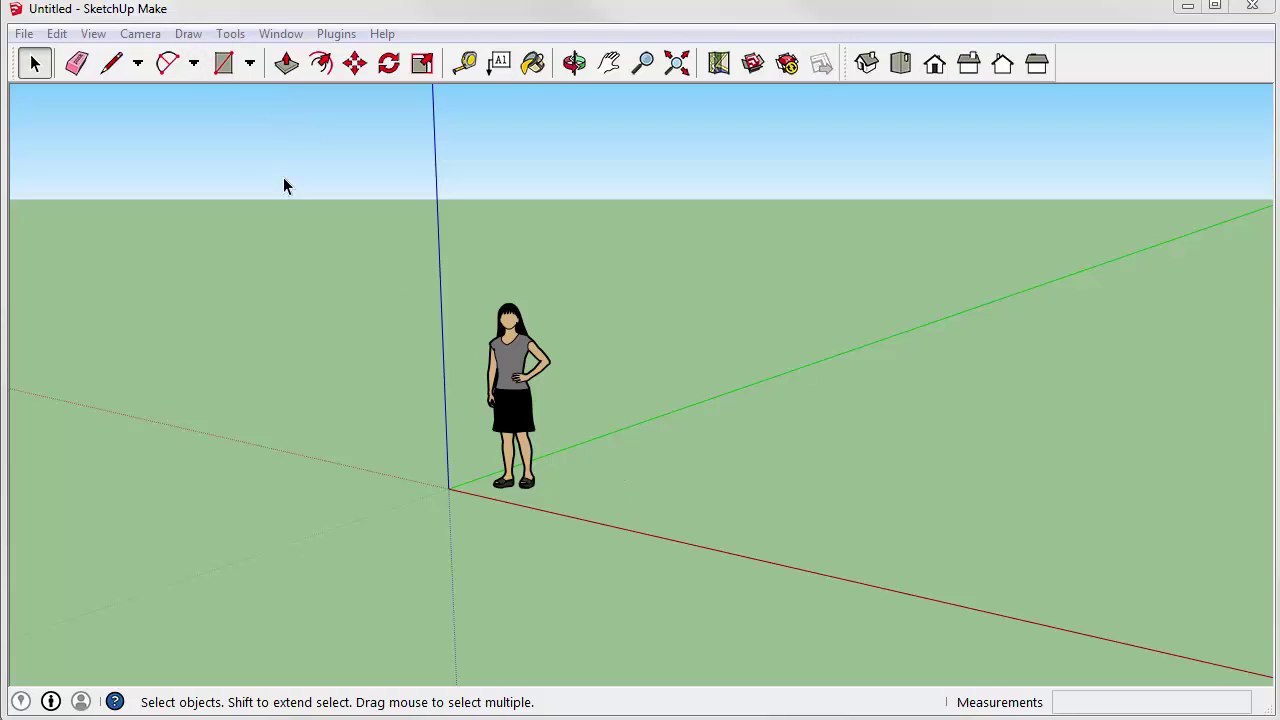
Open '1 Axis Sofa exploded.skp' from the recent files list.
click(23, 33)
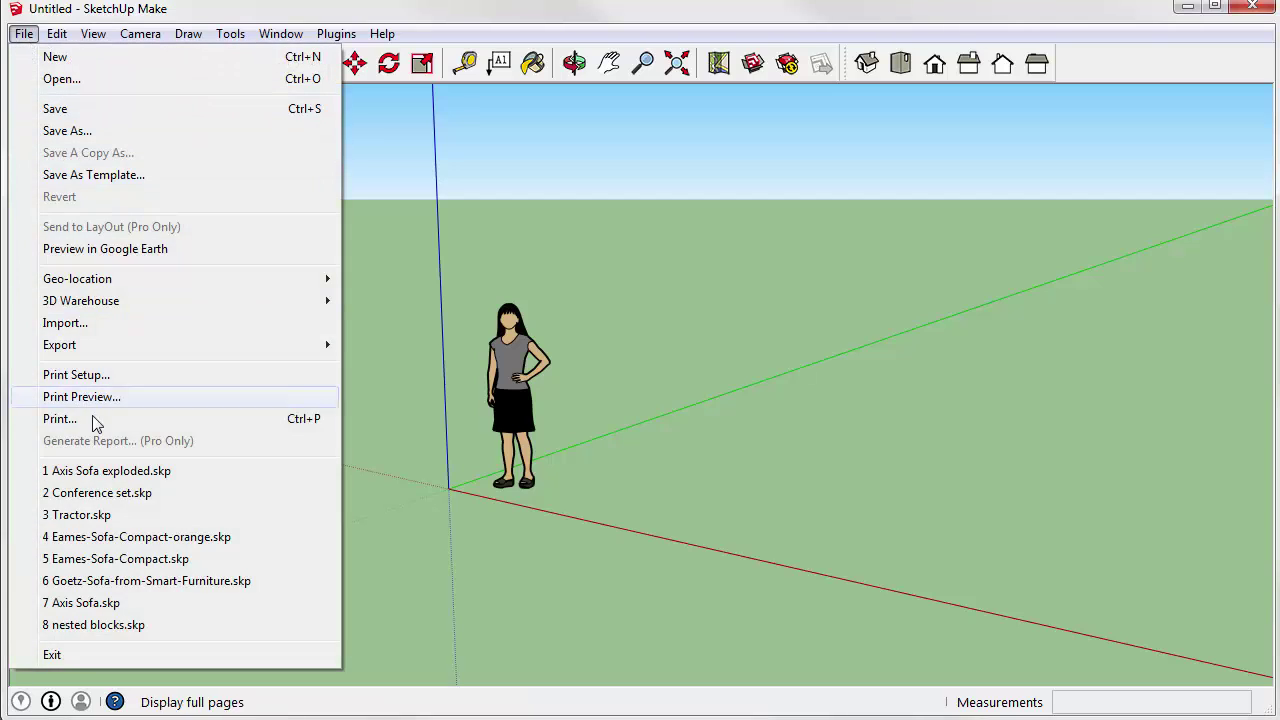
click(107, 471)
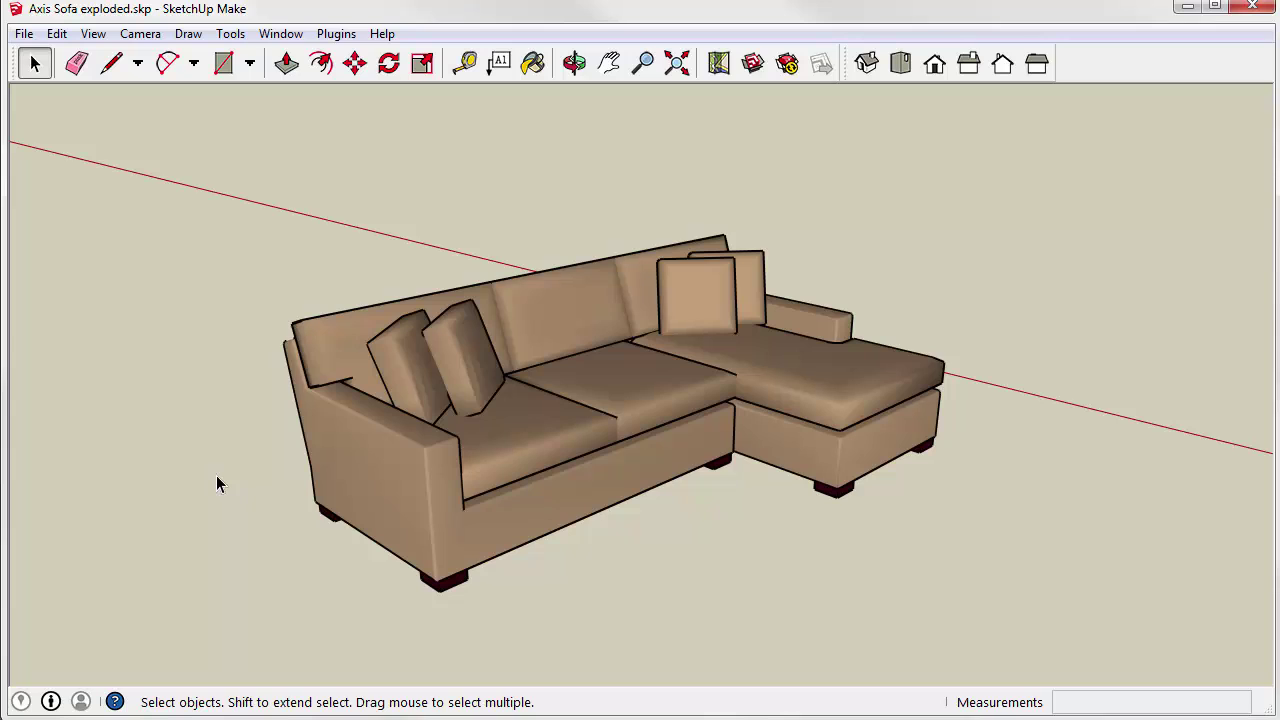
click(706, 328)
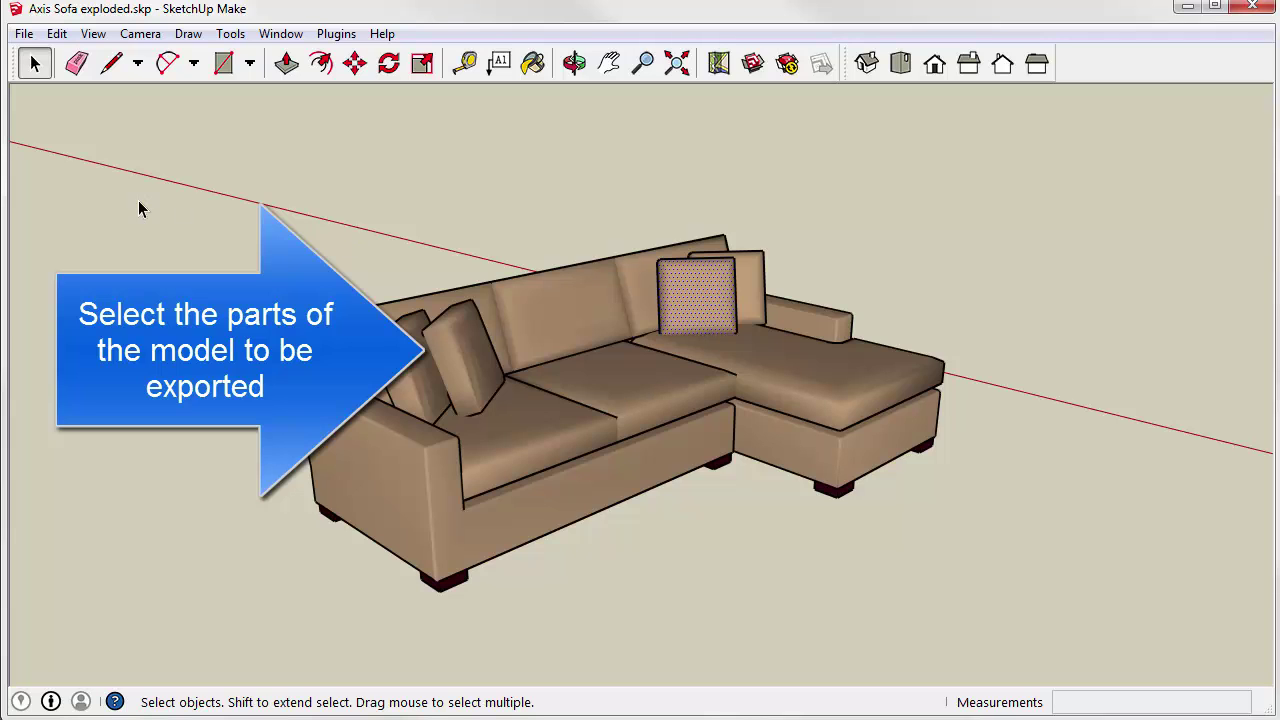
drag(137, 199, 1097, 631)
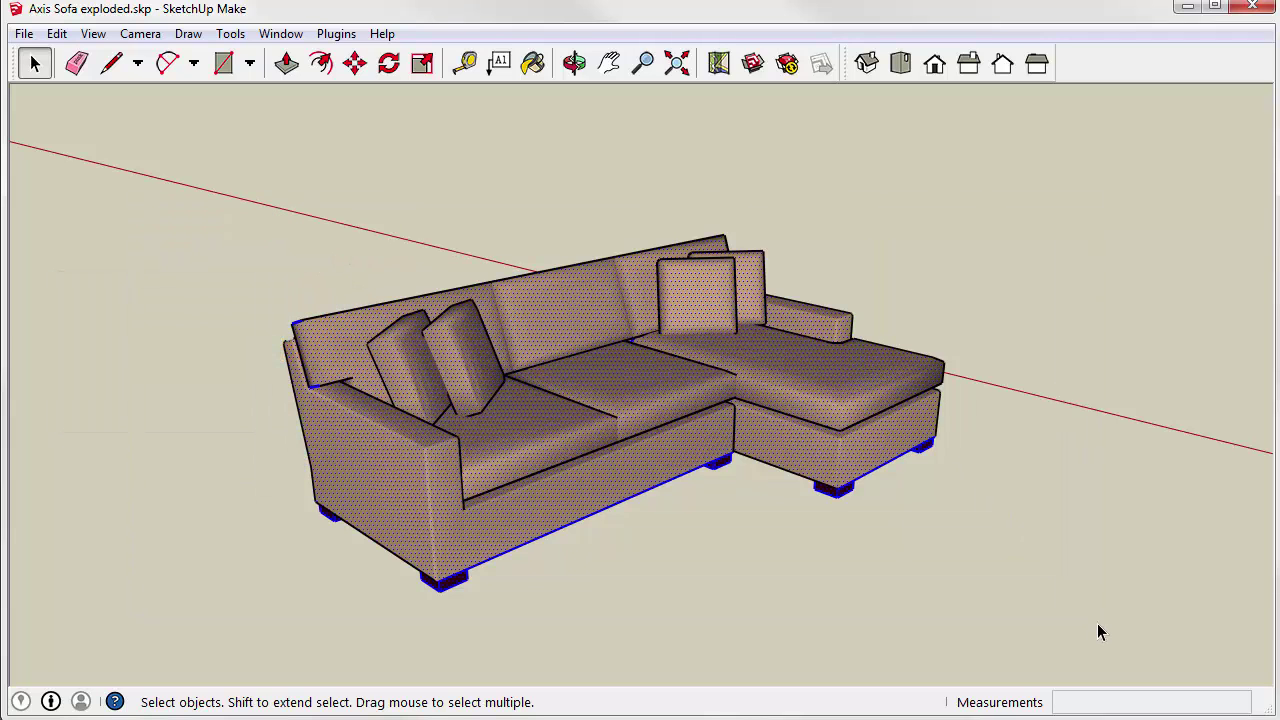
click(1026, 365)
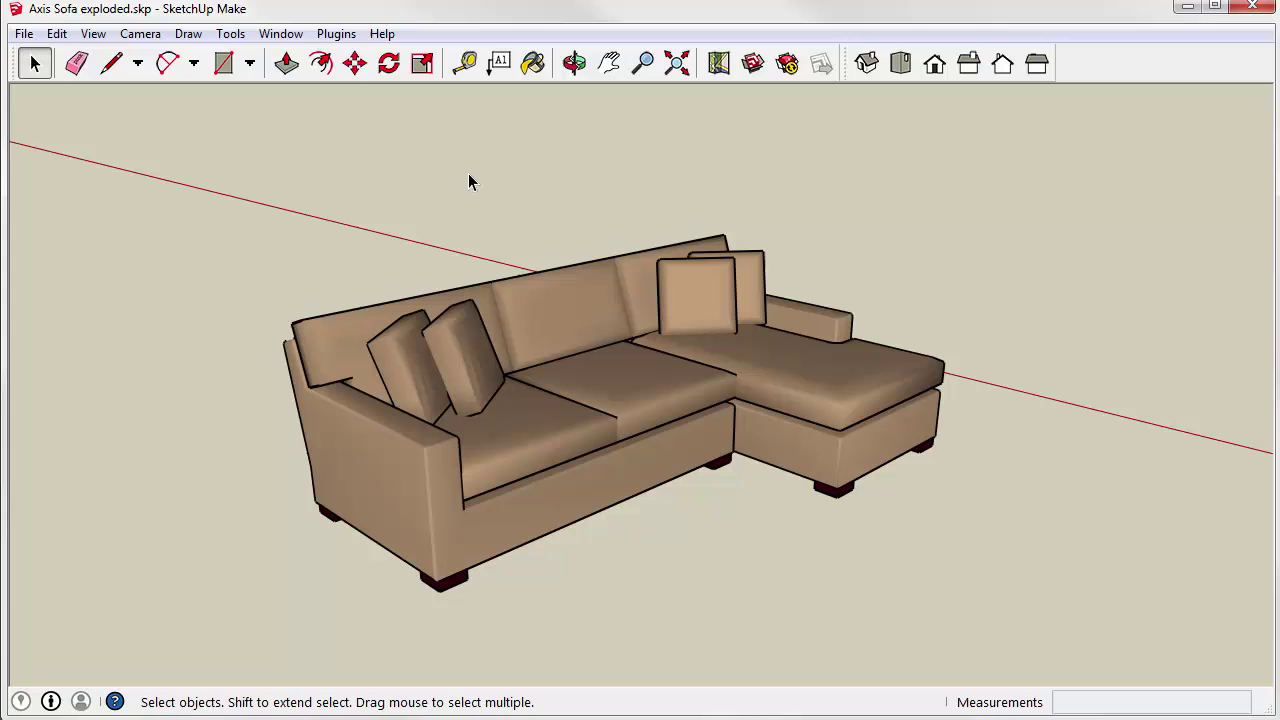
Export the sofa model to AGi32 as sofa.lai in AGi32 job files\SKP Exports.
click(338, 35)
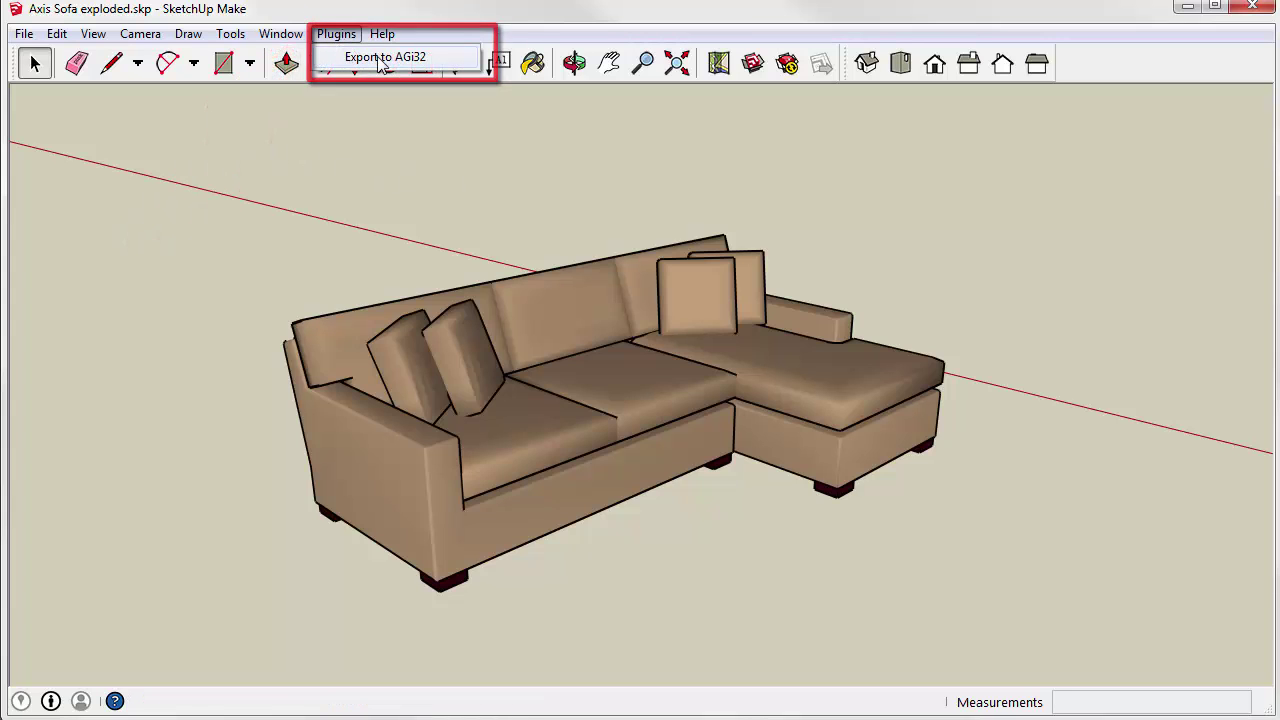
click(385, 57)
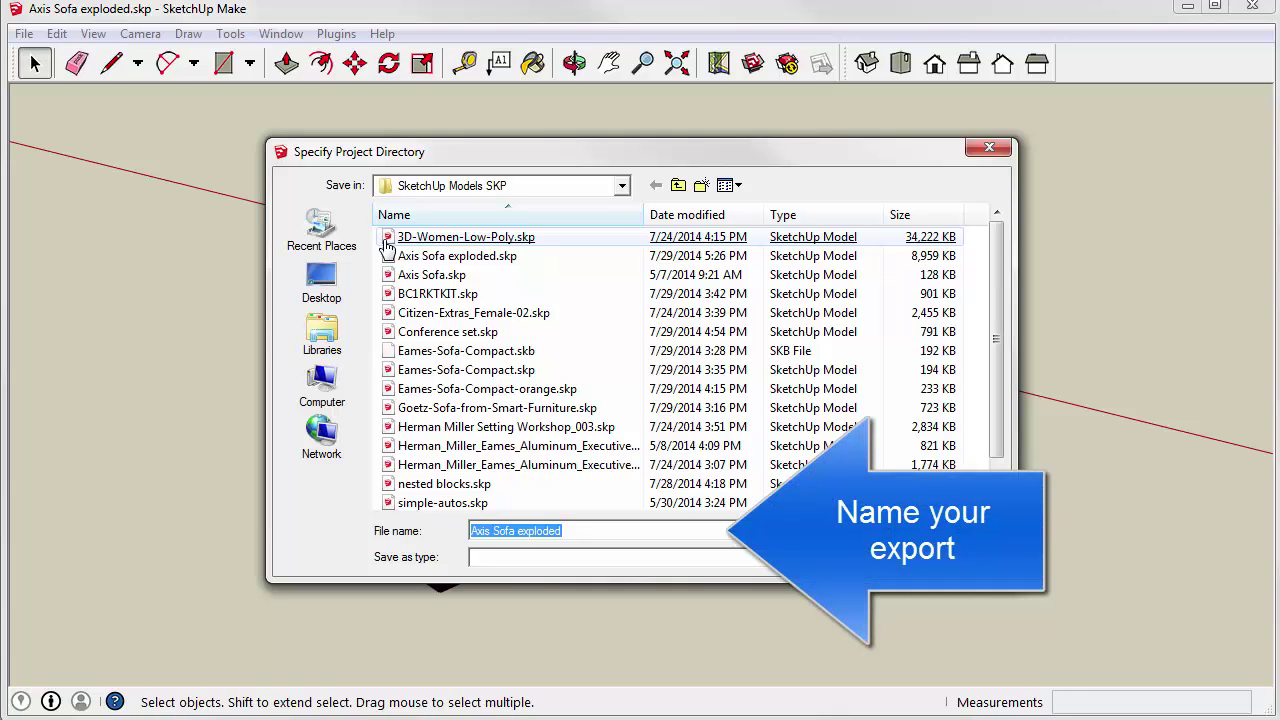
click(528, 187)
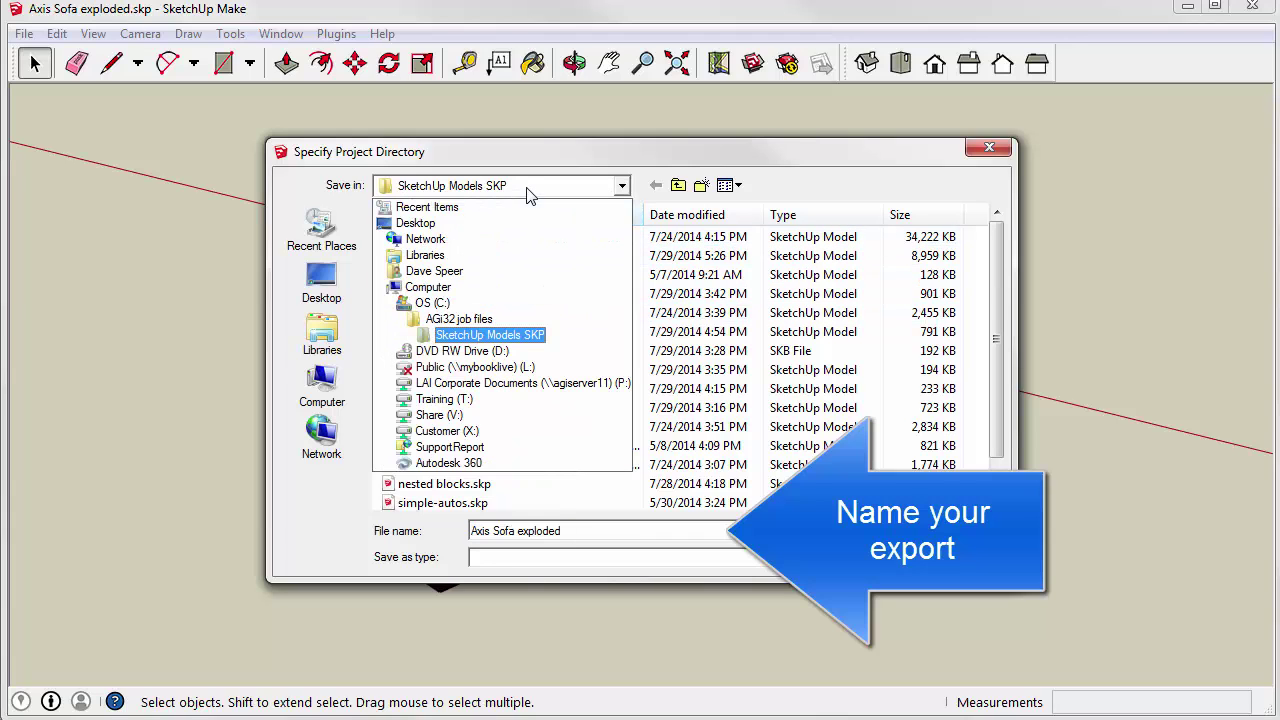
click(488, 319)
double_click(430, 445)
click(430, 445)
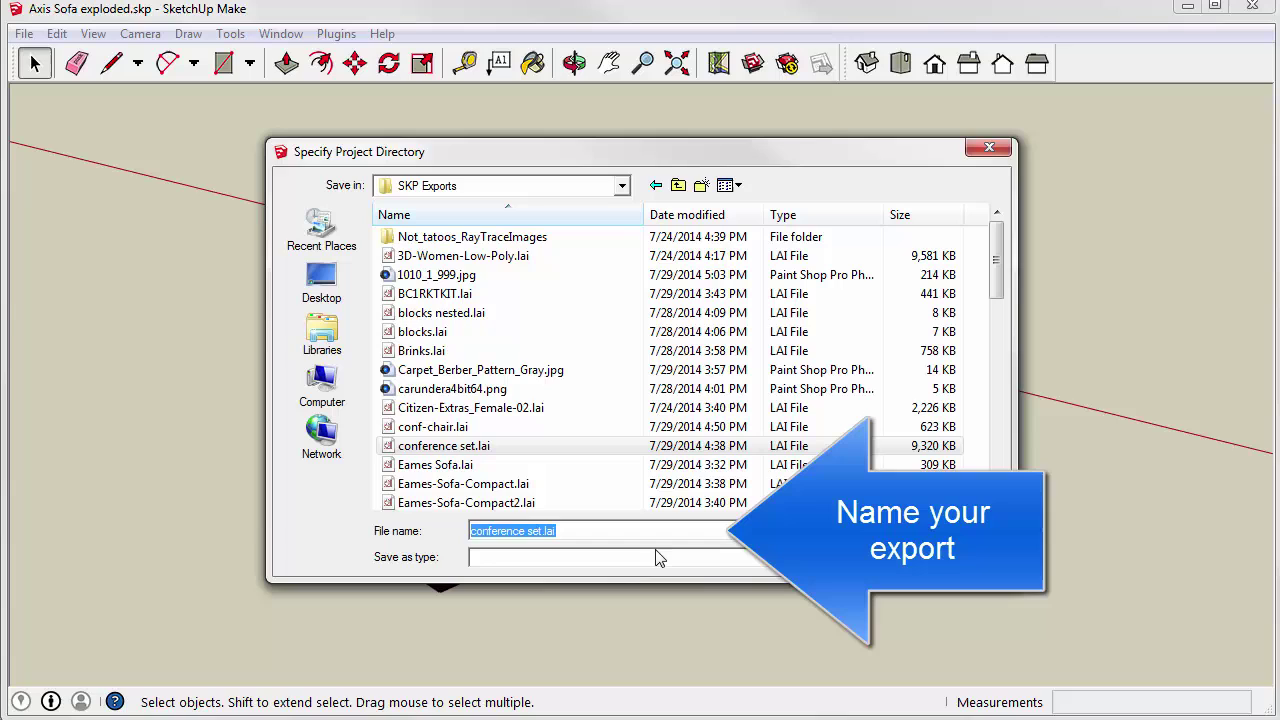
text(sofa)
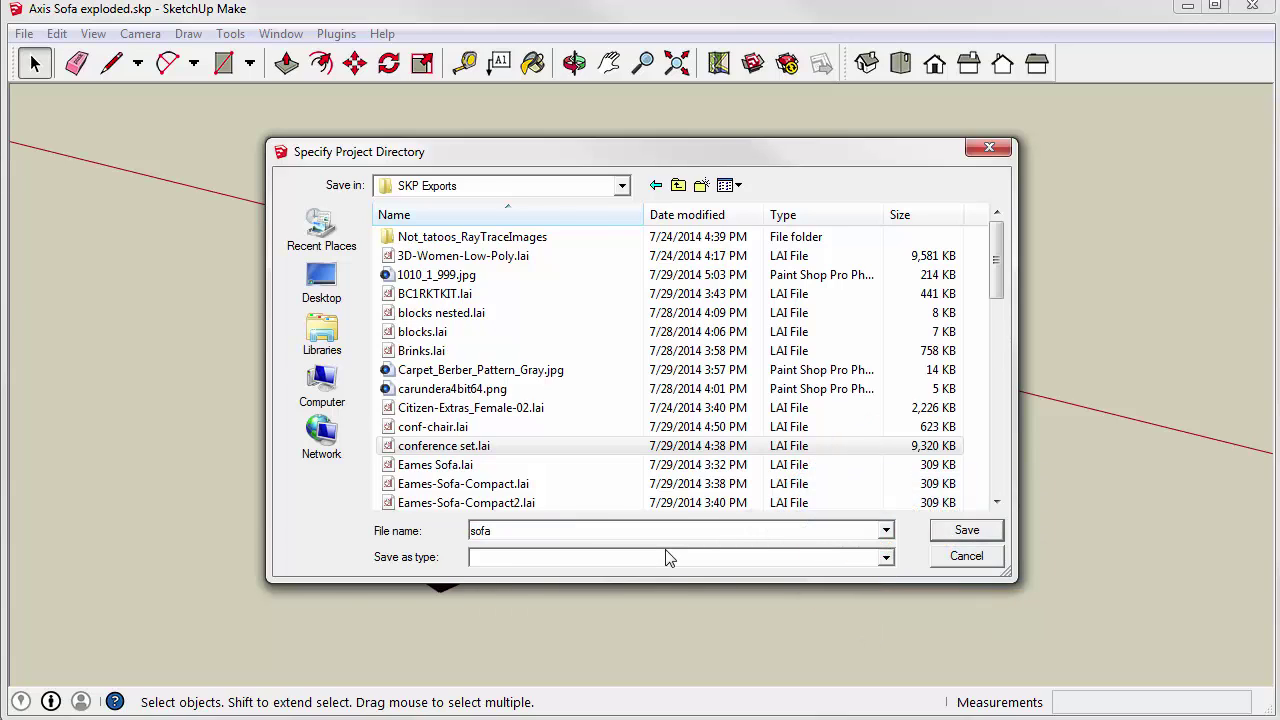
key(Return)
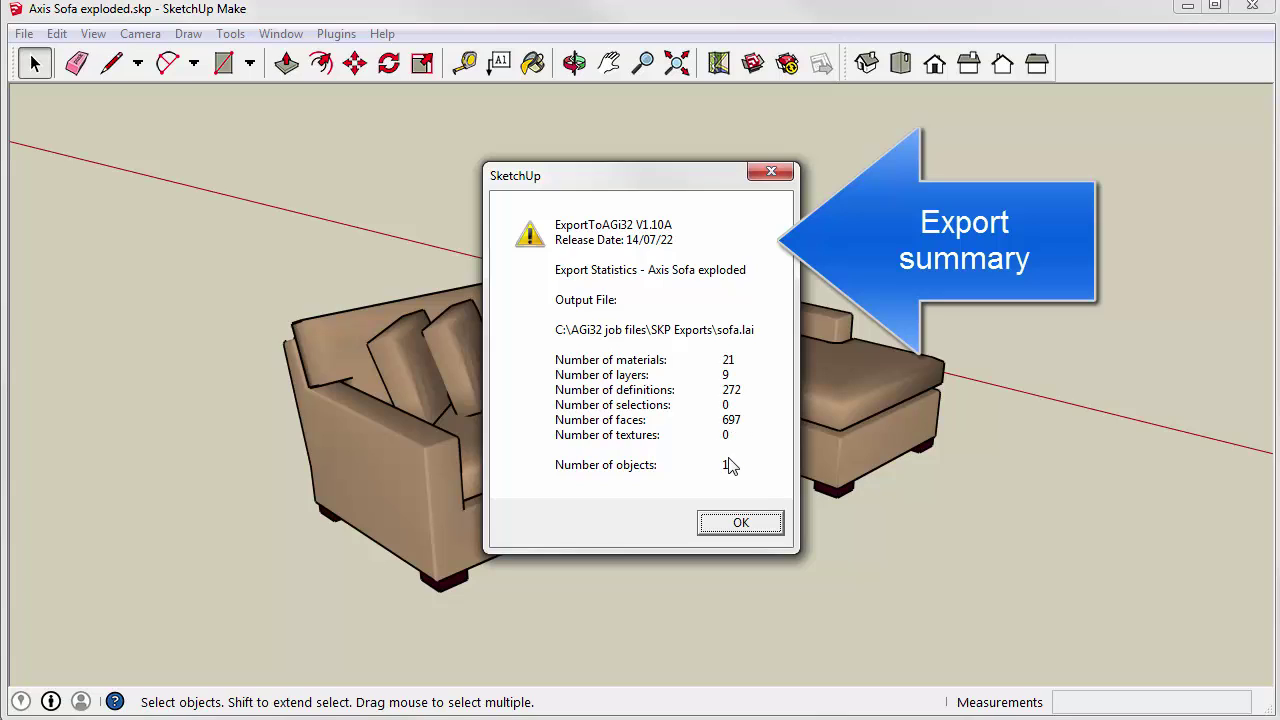
Dismiss the export summary showing 21 materials and 697 faces.
click(739, 523)
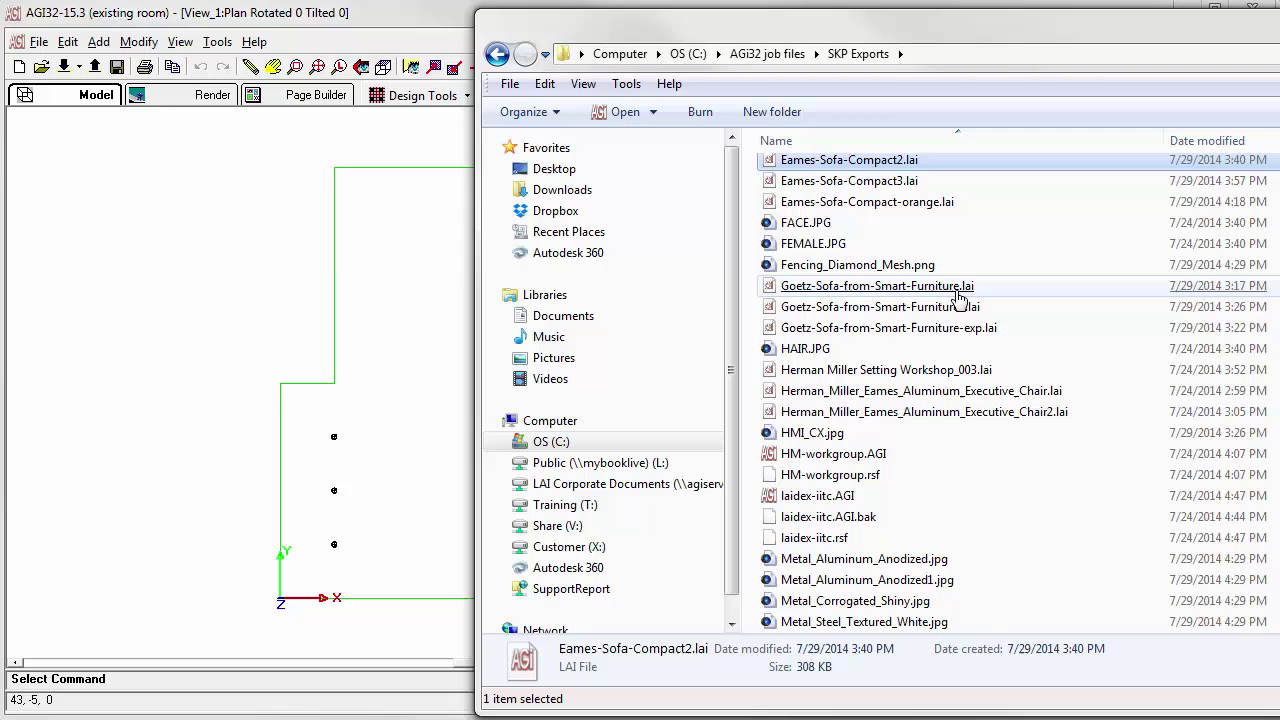
Open sofa.lai from the SKP Exports folder in AGi32.
scroll(958, 297, down, 4)
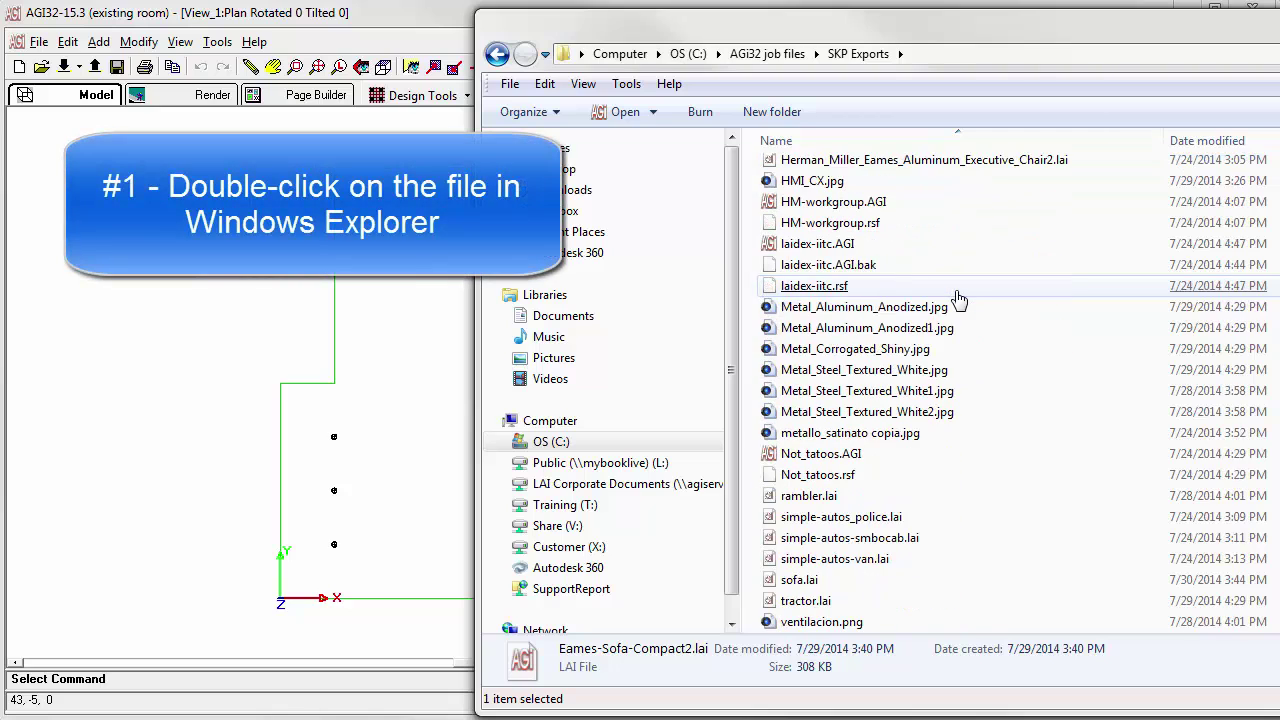
double_click(800, 582)
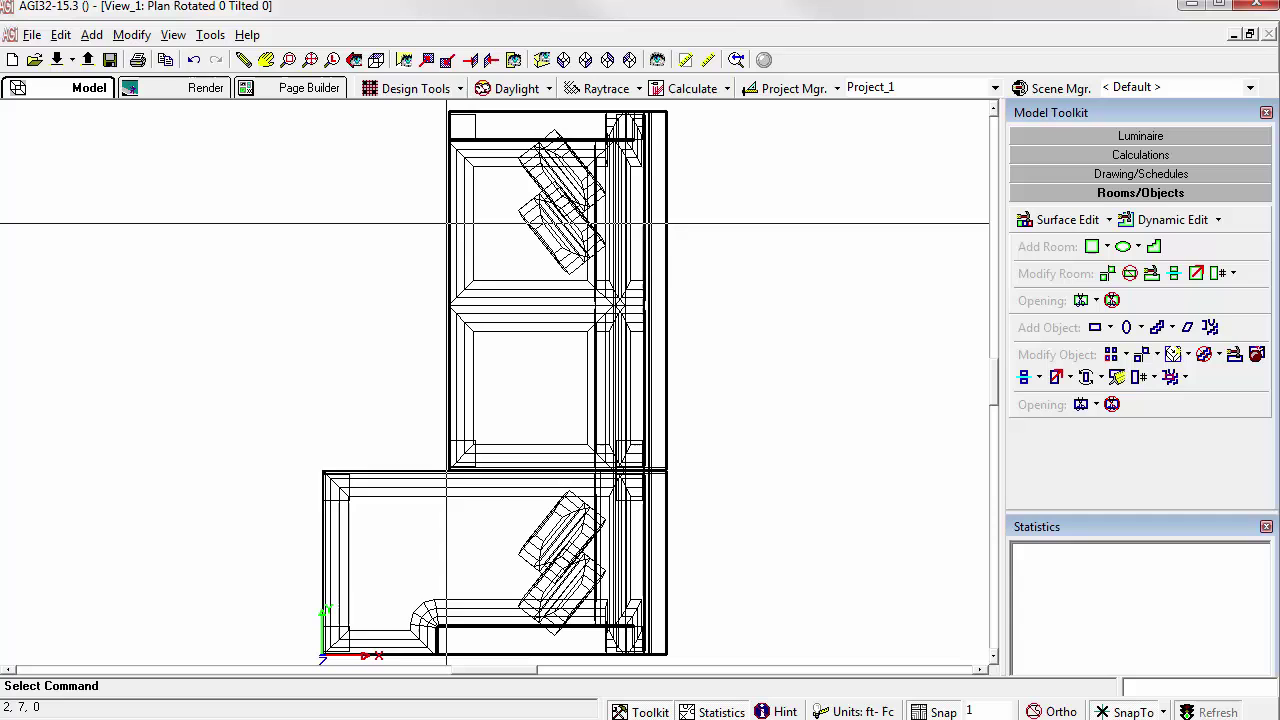
Start a new AGi32 model without saving and import sofa.lai as a LaiDex file from C:\AGi32 job files\SKP Exports.
click(12, 60)
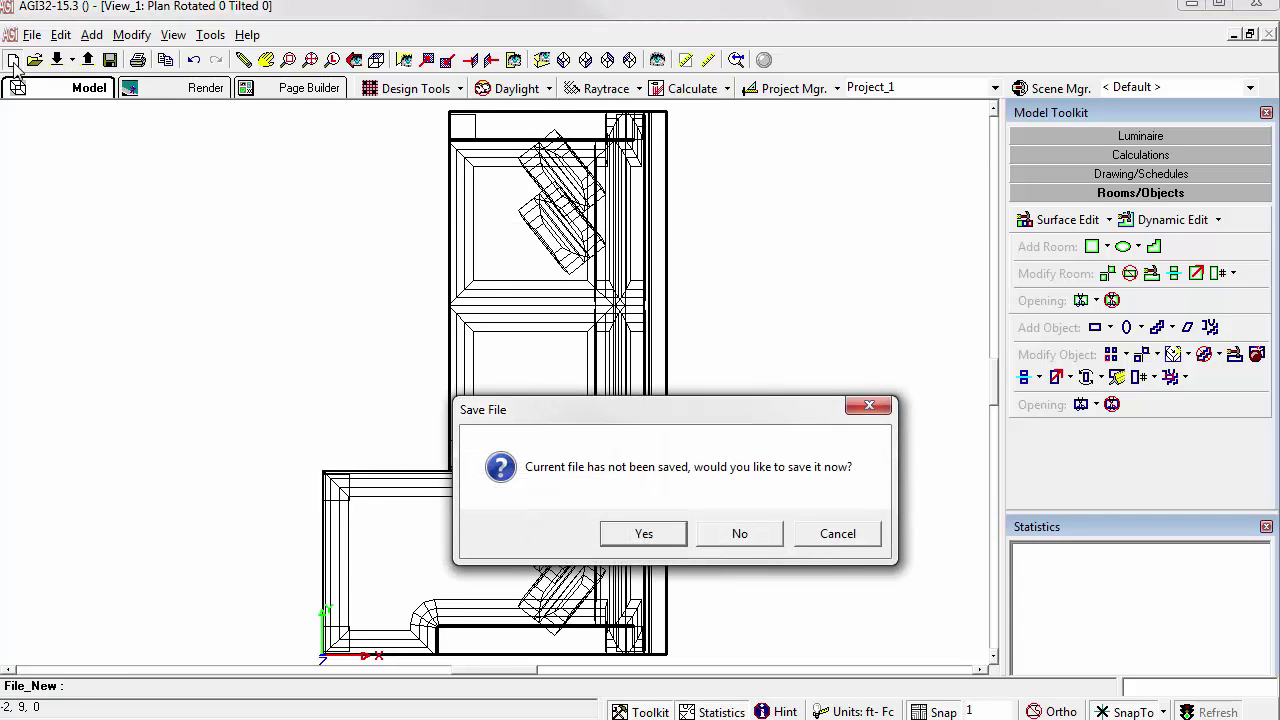
click(738, 533)
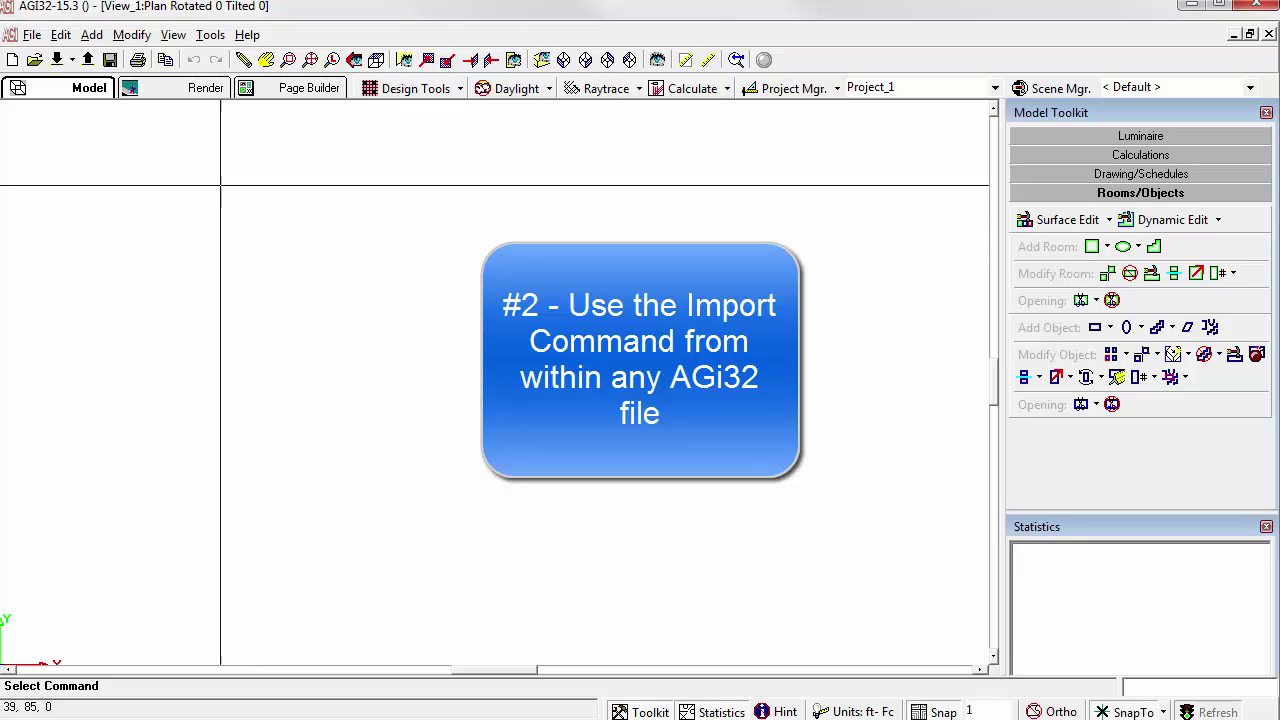
click(72, 61)
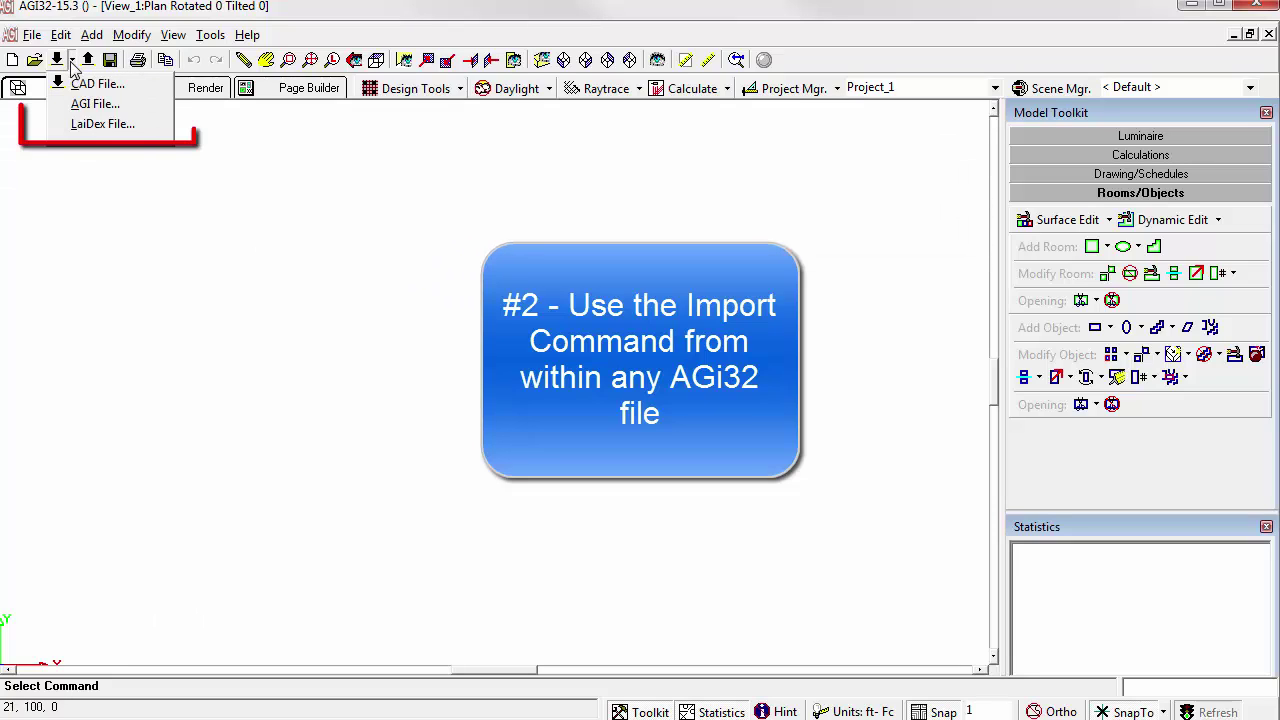
click(99, 126)
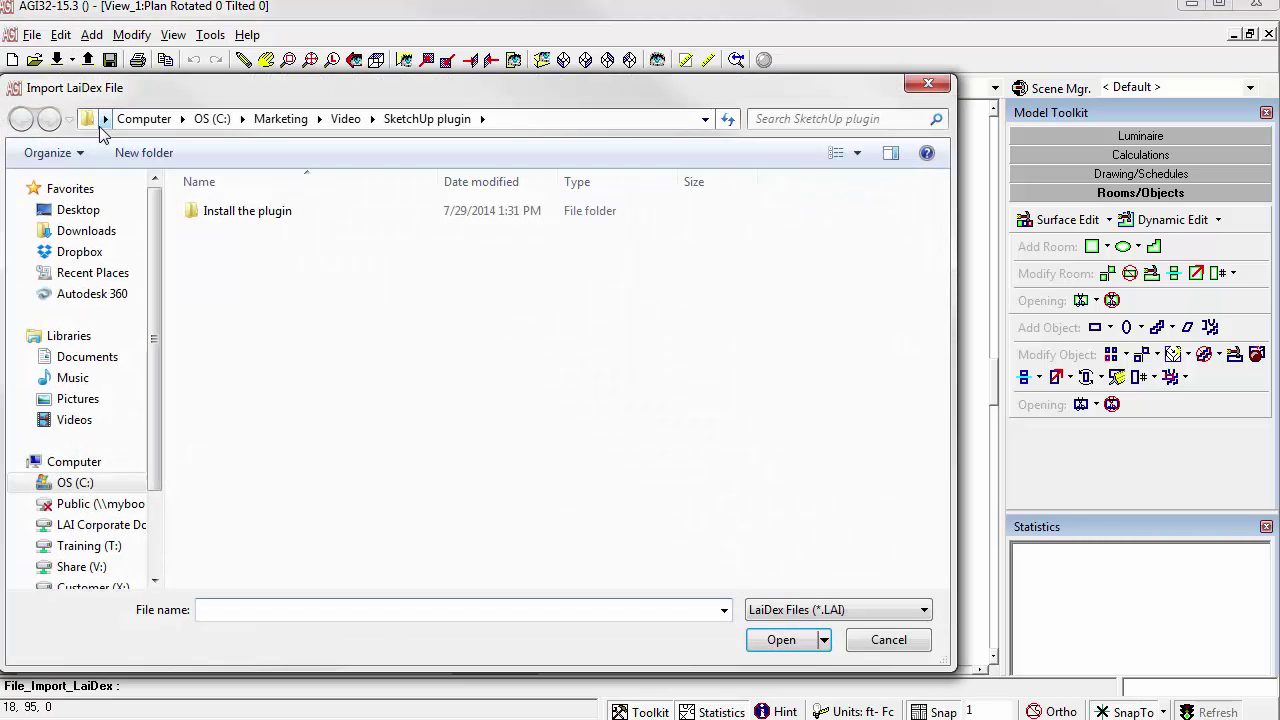
click(219, 119)
double_click(241, 221)
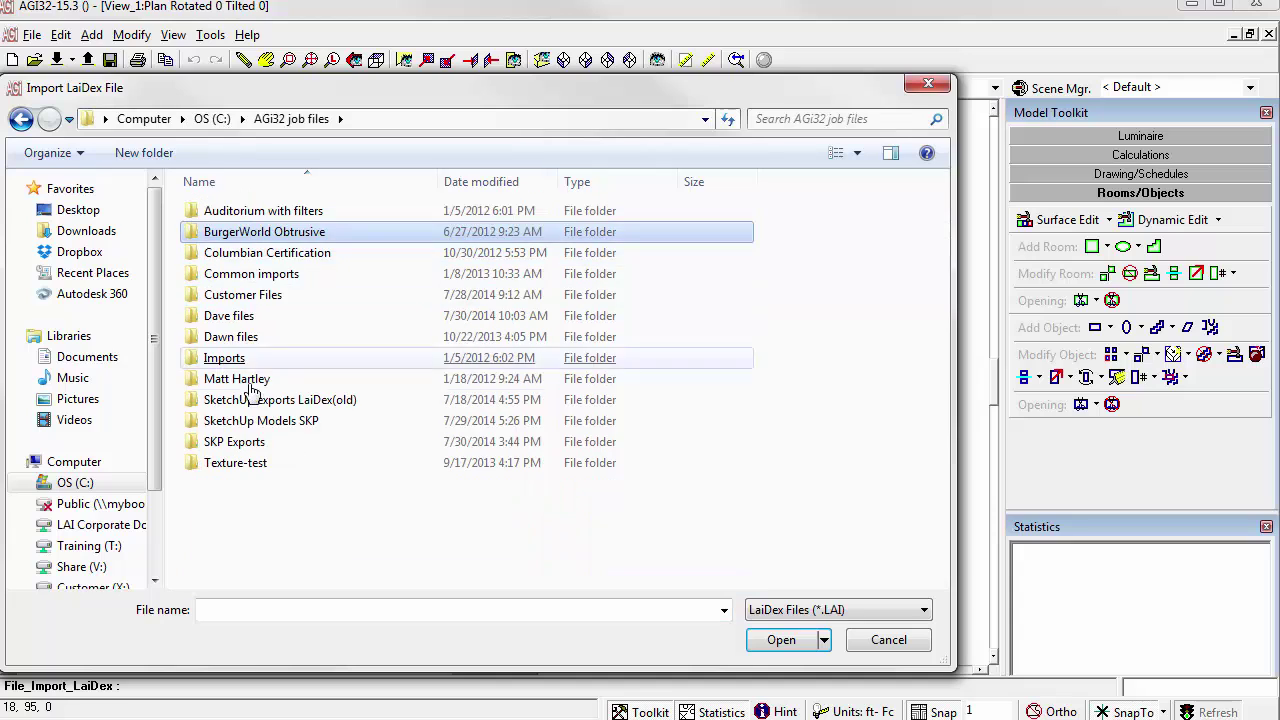
double_click(240, 442)
scroll(330, 435, down, 2)
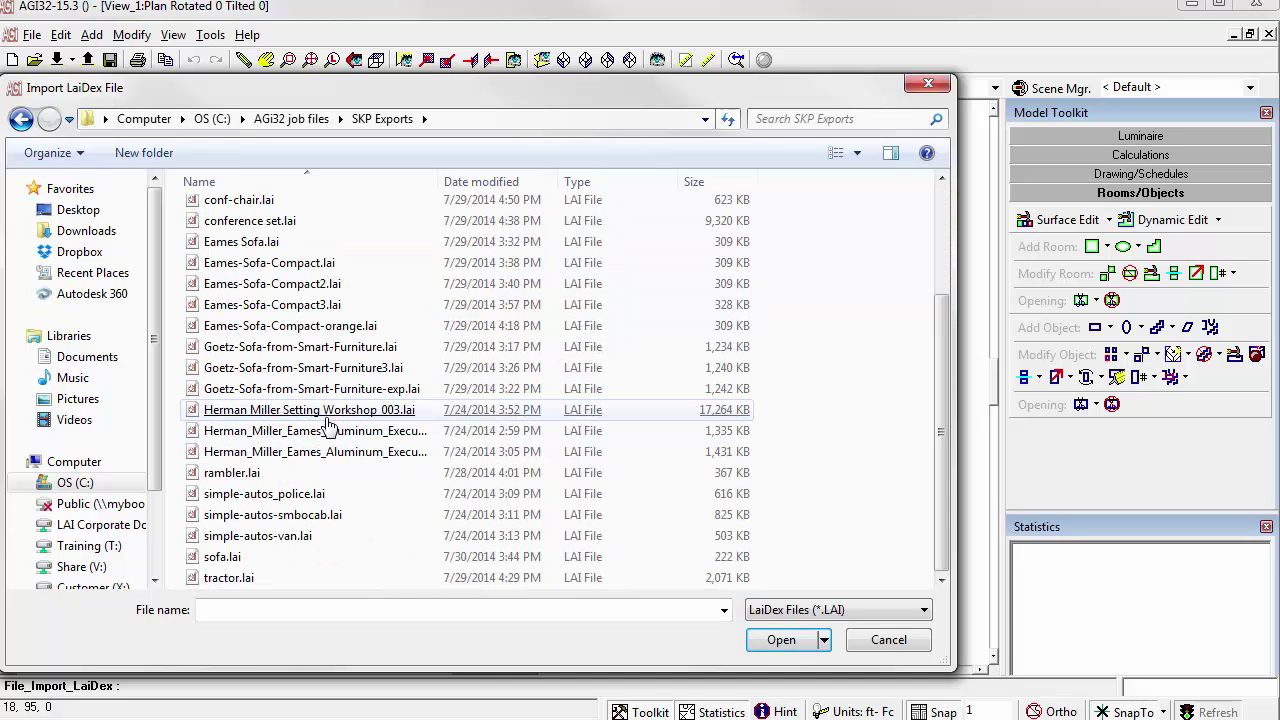
double_click(268, 580)
Drop three sofa copies into the plan, upper right, lower and further left.
click(550, 584)
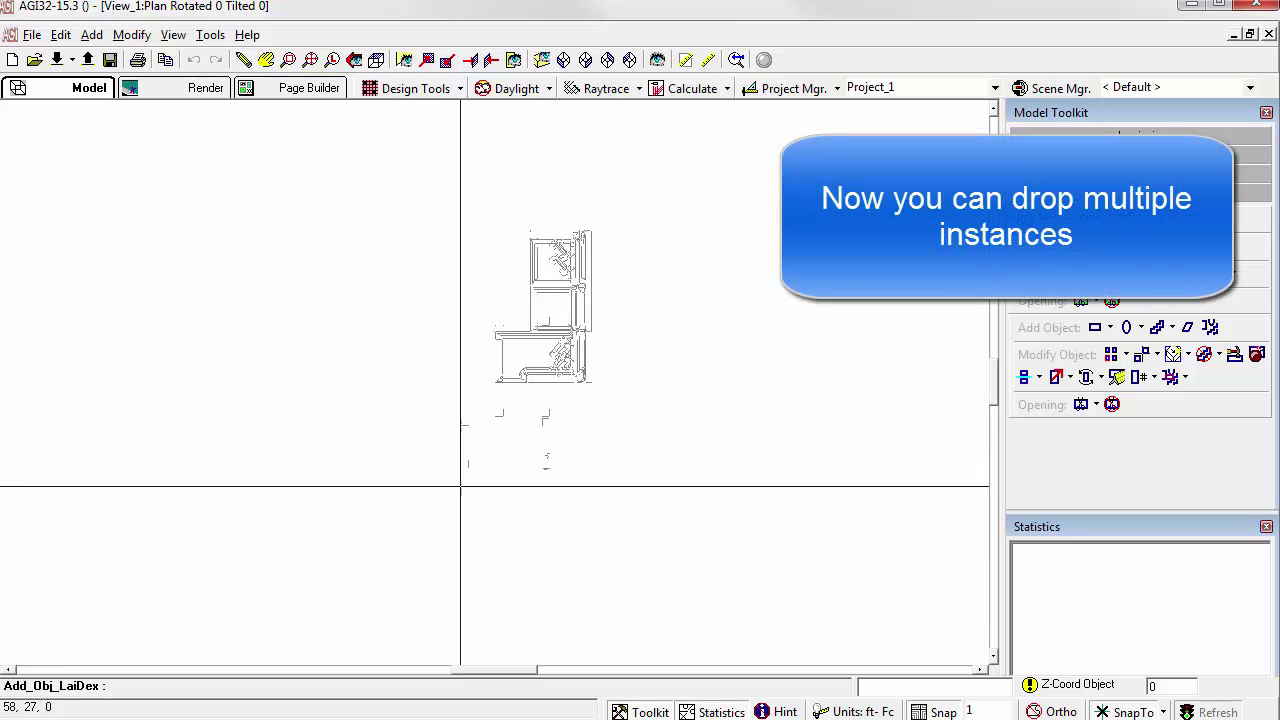
click(632, 417)
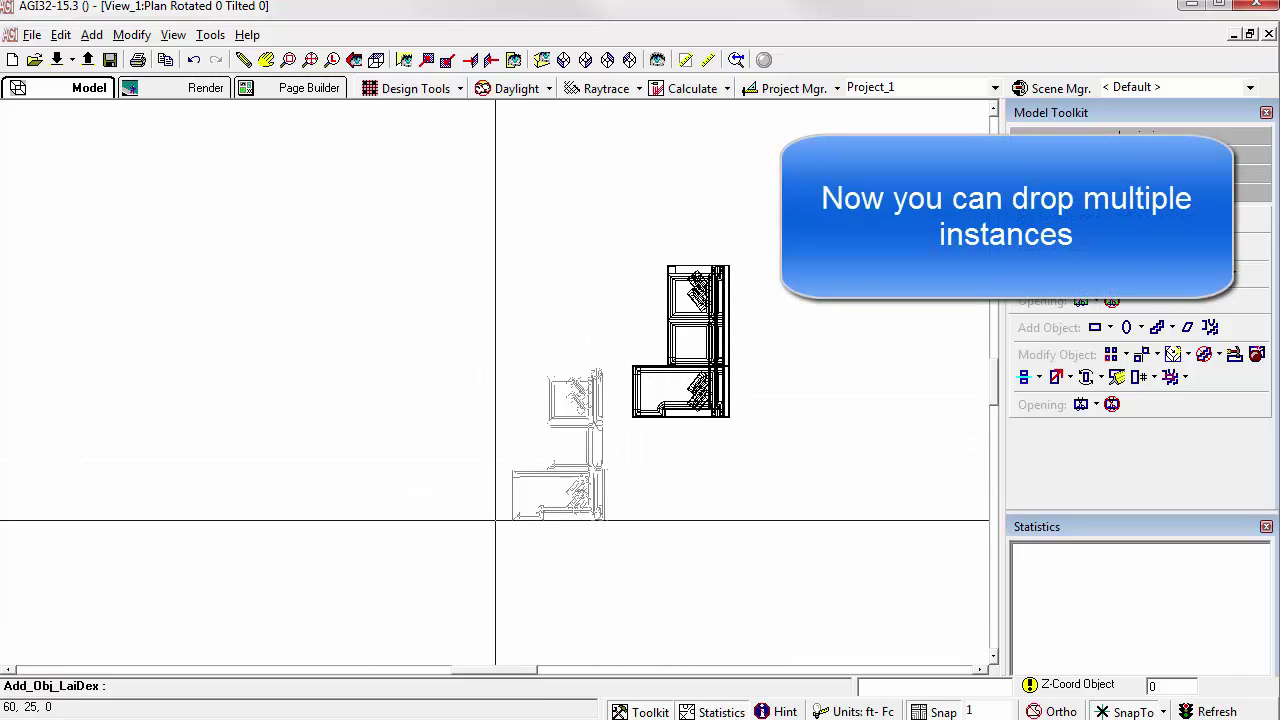
click(460, 503)
click(322, 503)
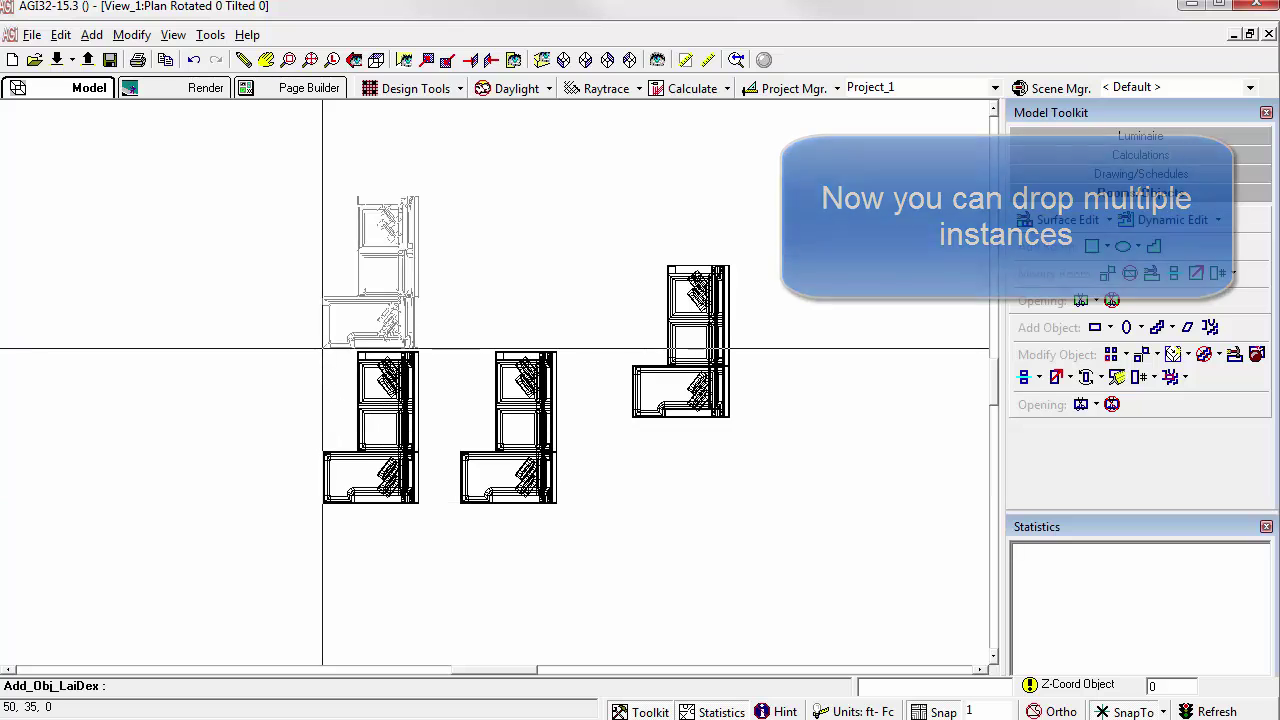
key(Escape)
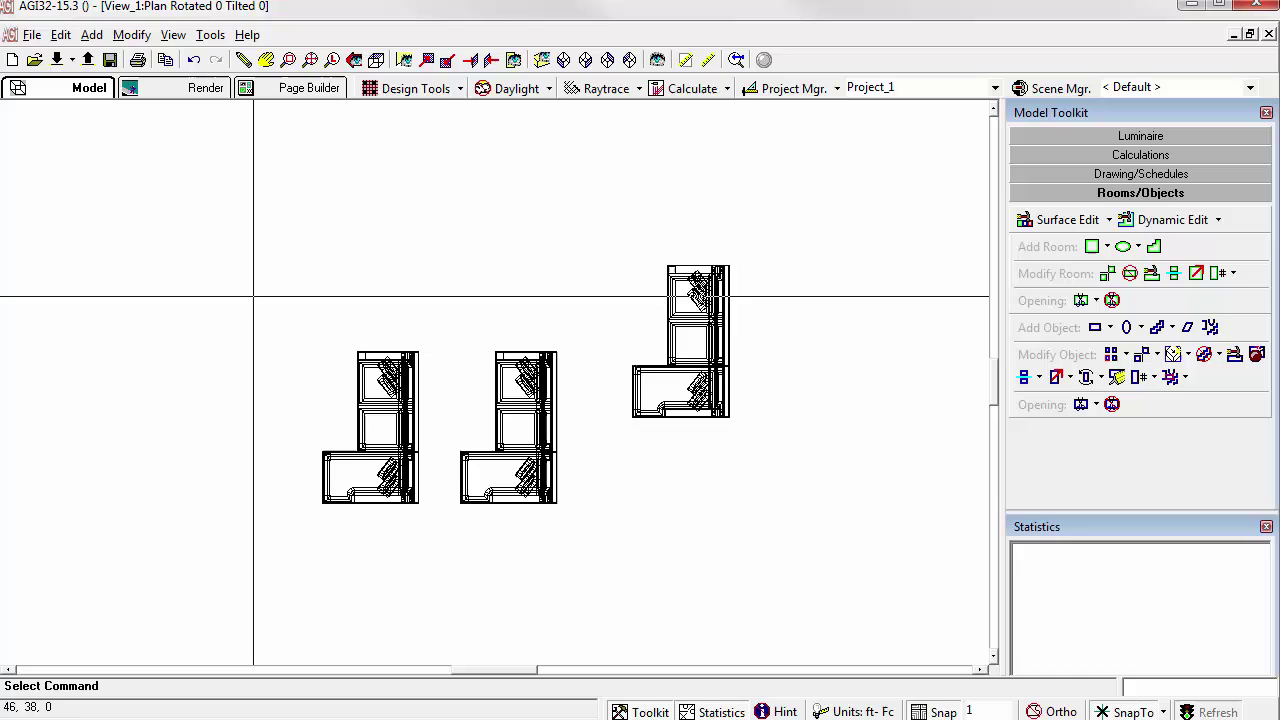
Reopen the existing room model without saving and drag sofa.lai into its plan.
click(32, 35)
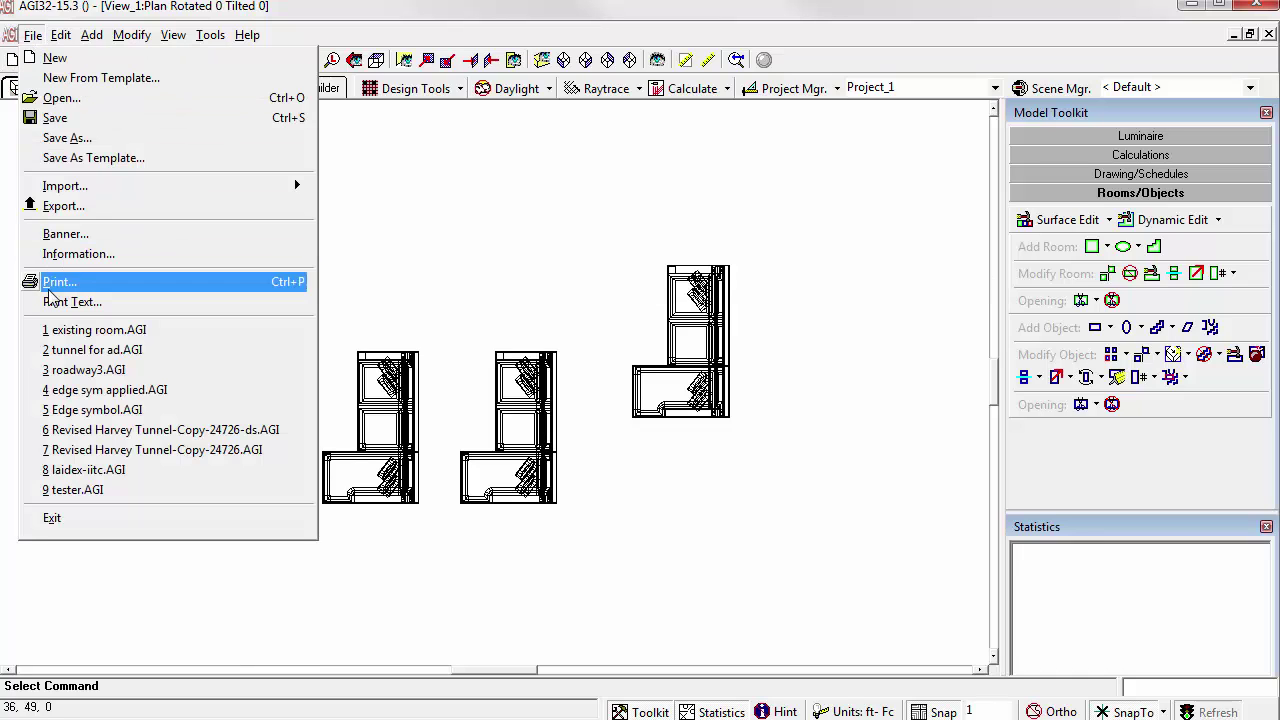
click(62, 333)
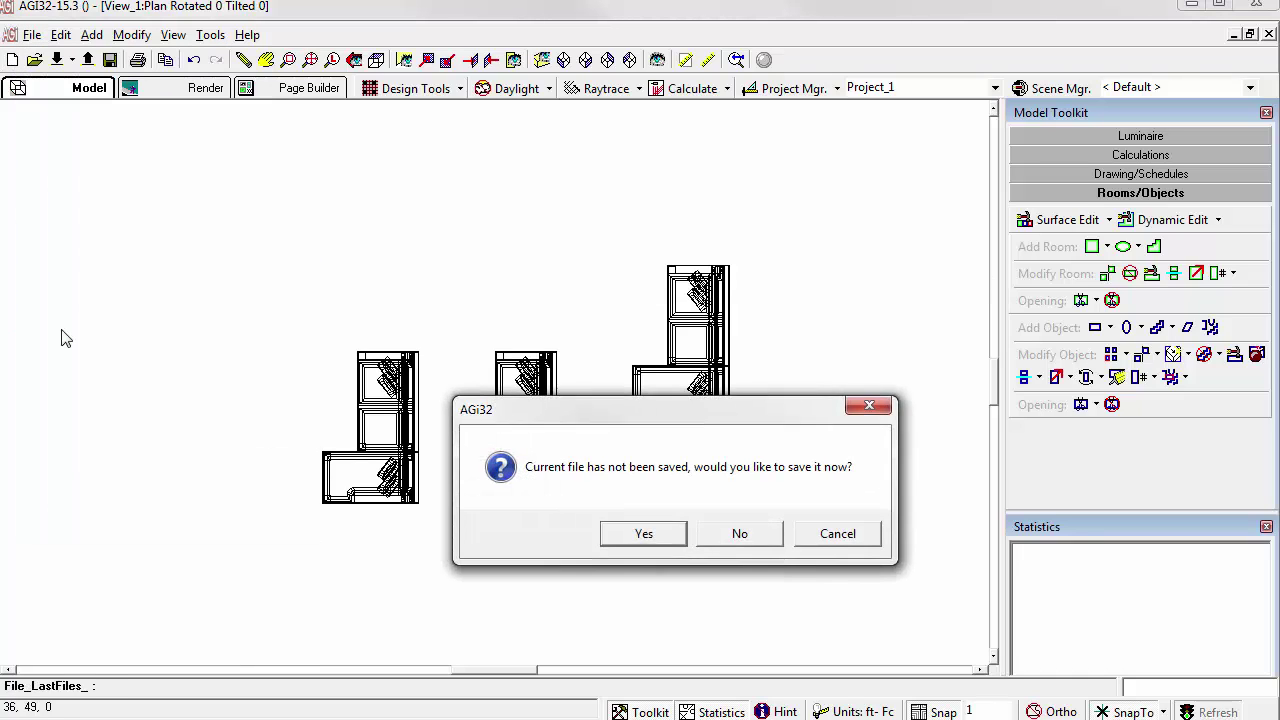
key(n)
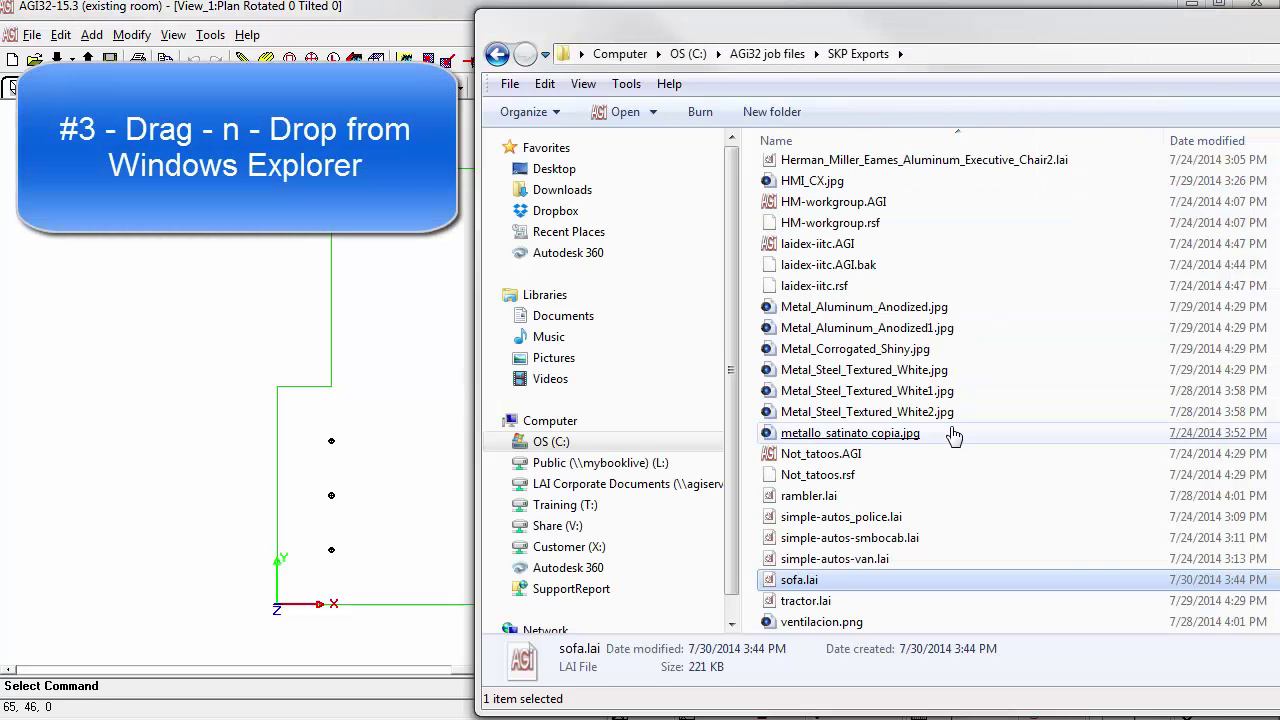
click(1030, 433)
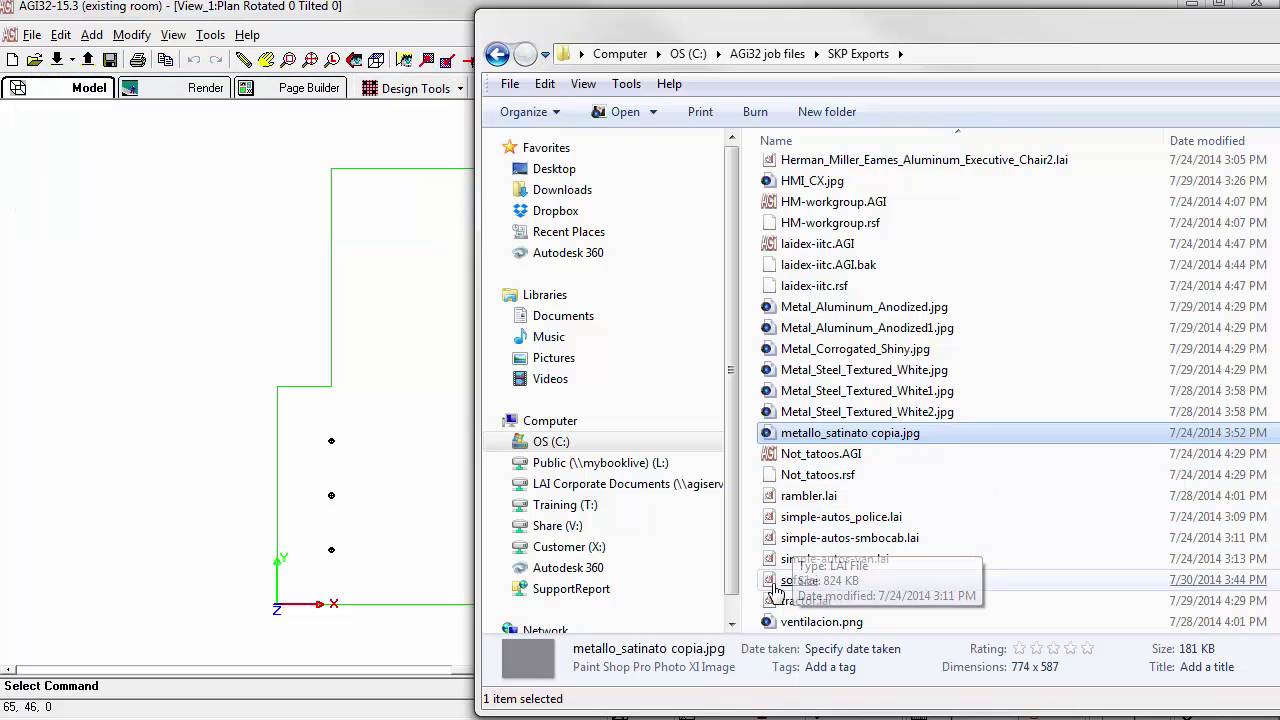
drag(800, 580, 420, 390)
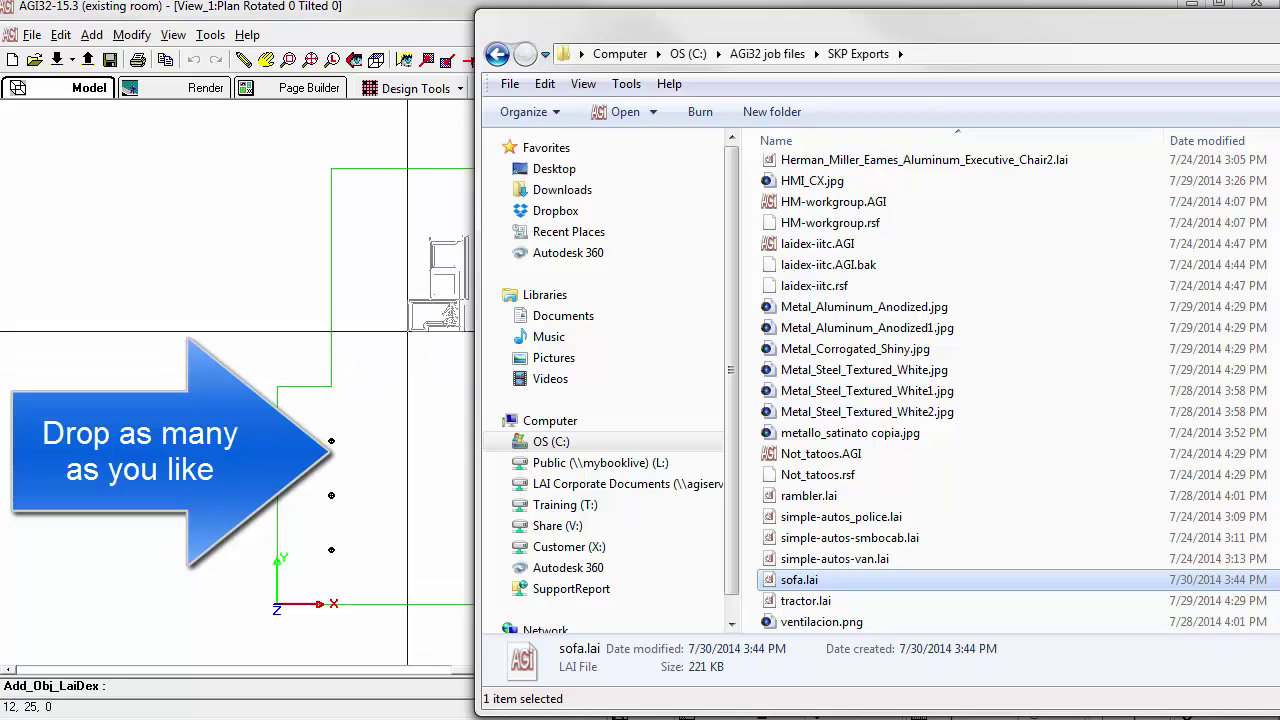
Place two sofas in the room and rotate the lower one 180°.
click(418, 300)
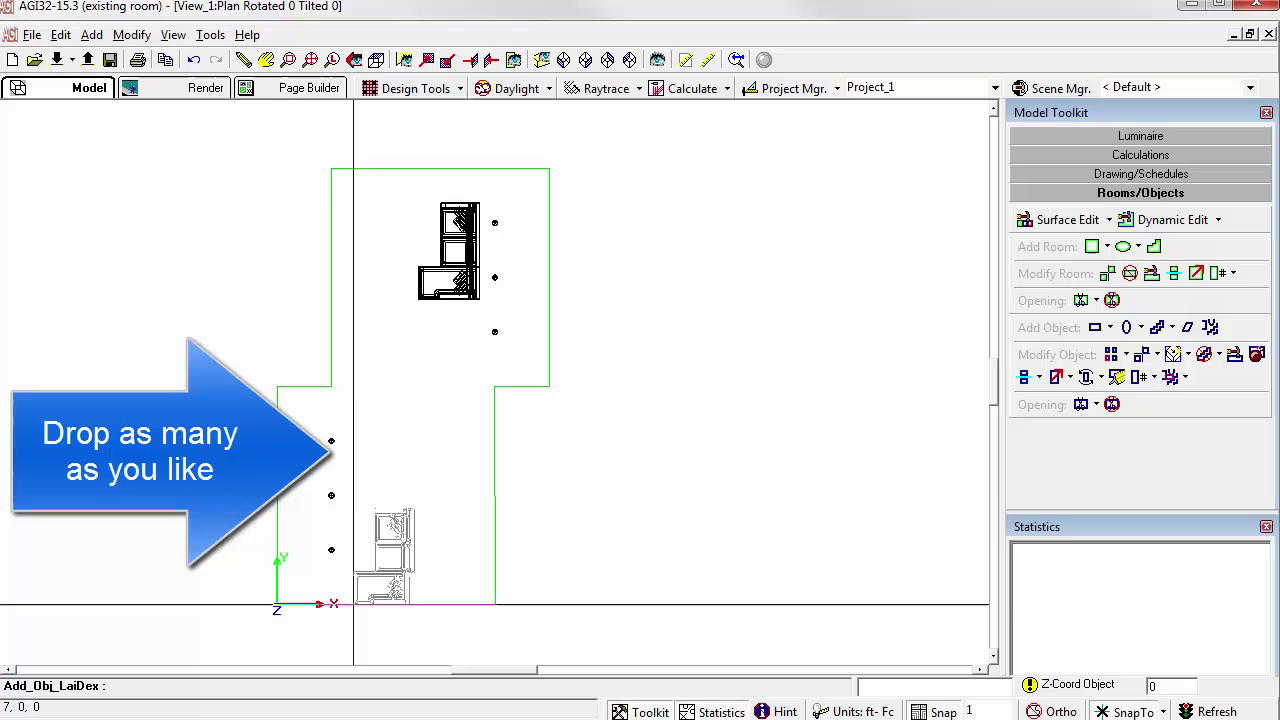
click(331, 549)
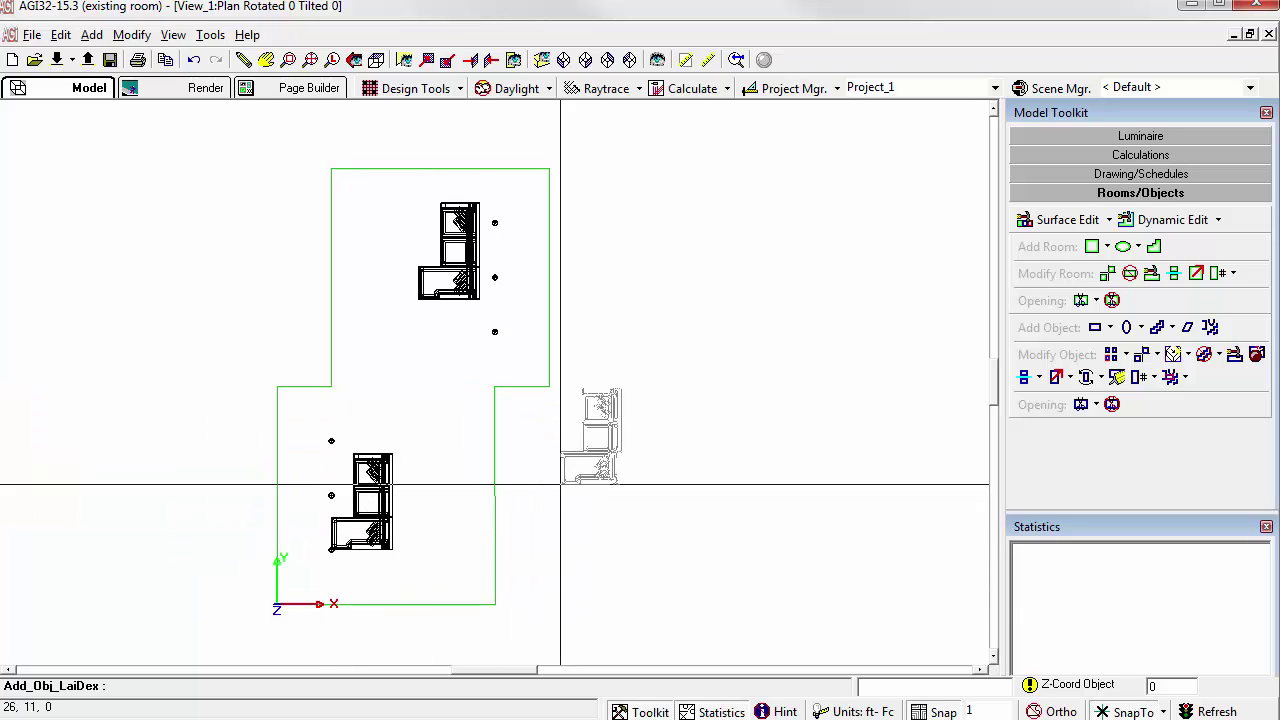
key(Escape)
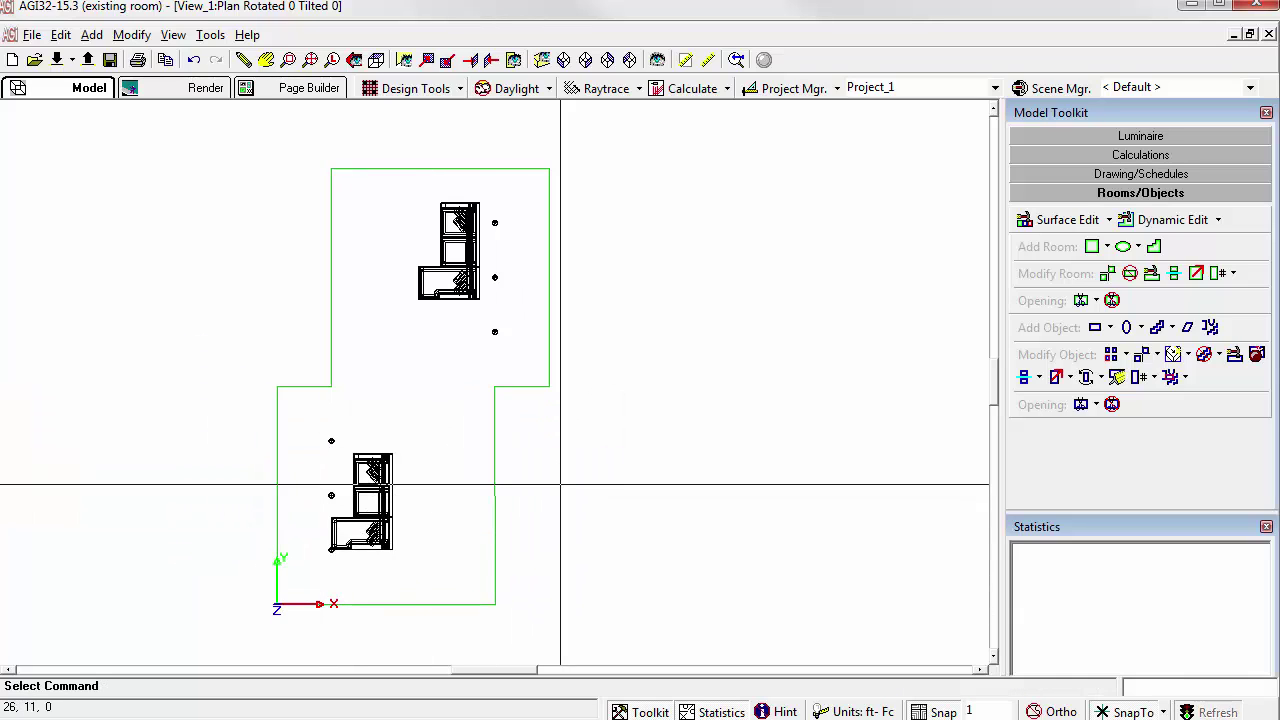
click(1057, 378)
click(385, 550)
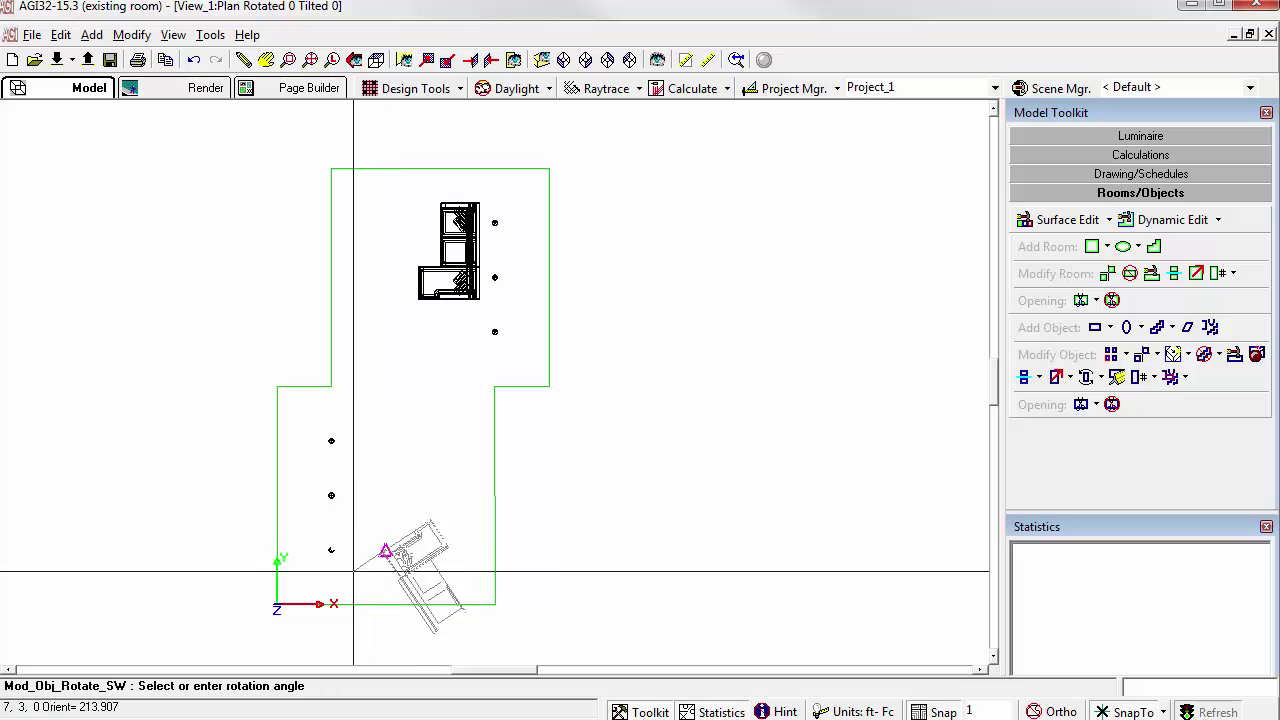
click(277, 549)
Move the lower sofa up along the left wall and the upper sofa against the right wall.
click(1056, 377)
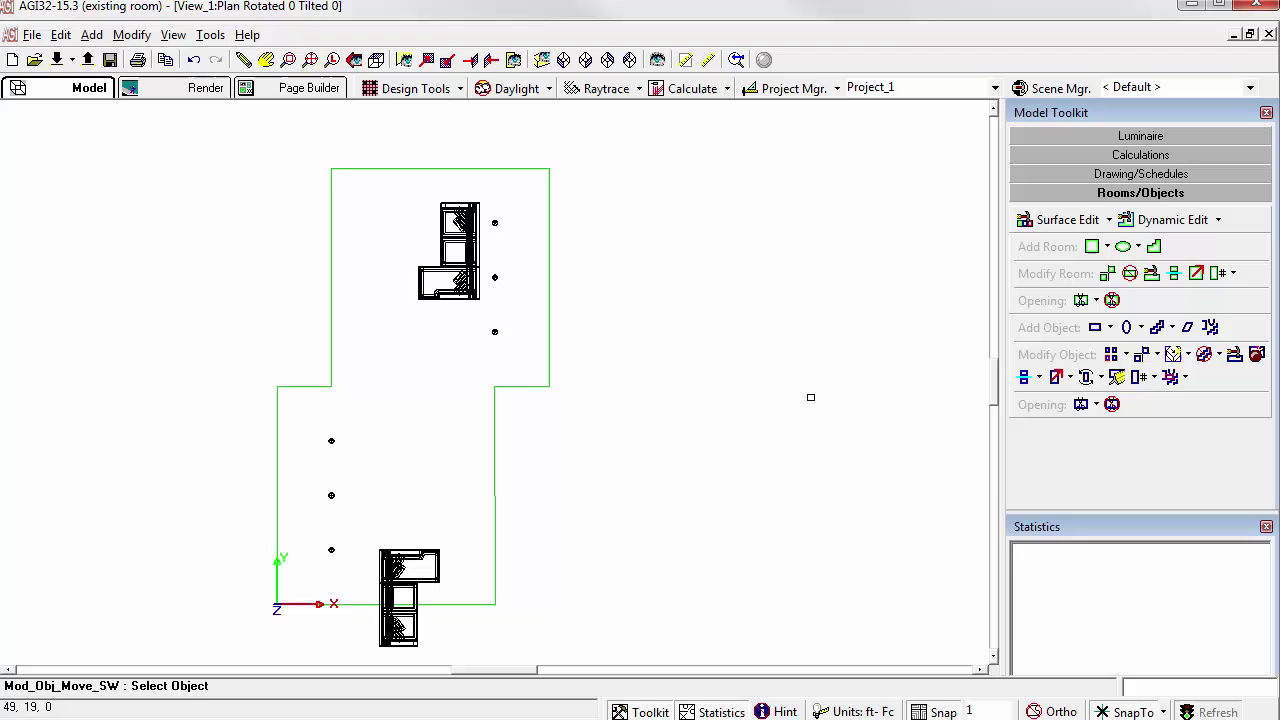
click(386, 582)
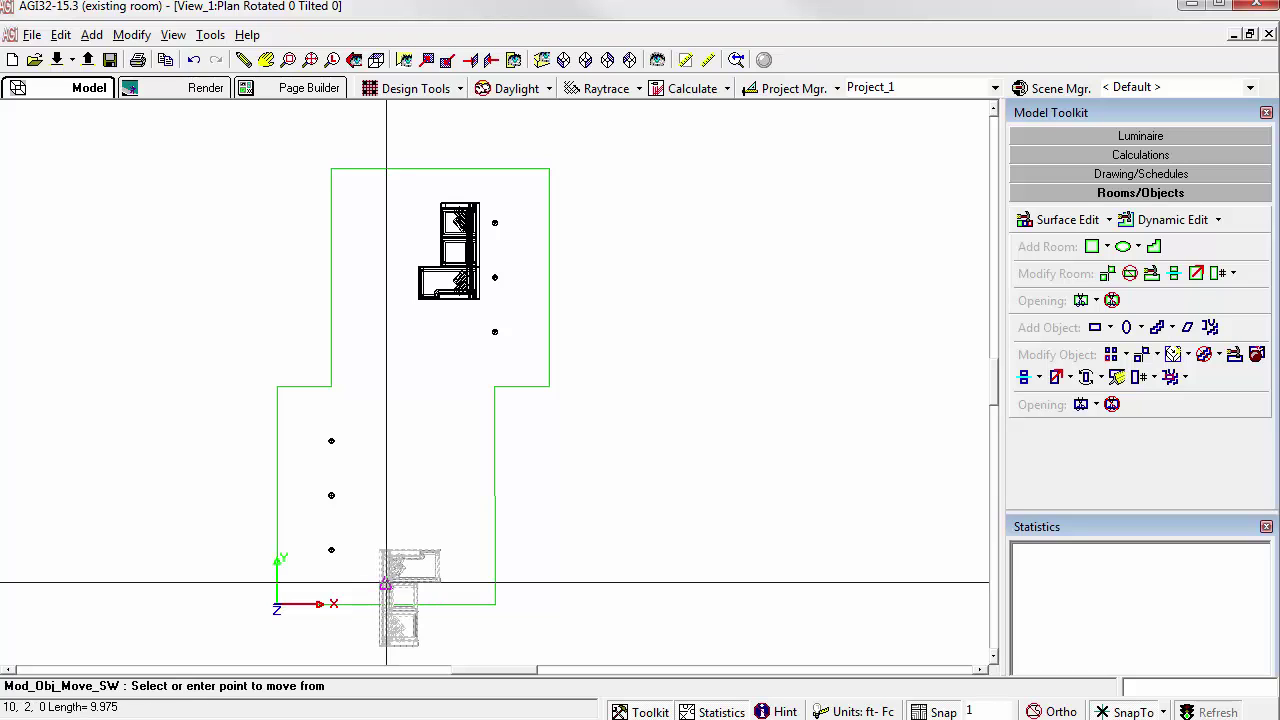
click(387, 582)
click(310, 440)
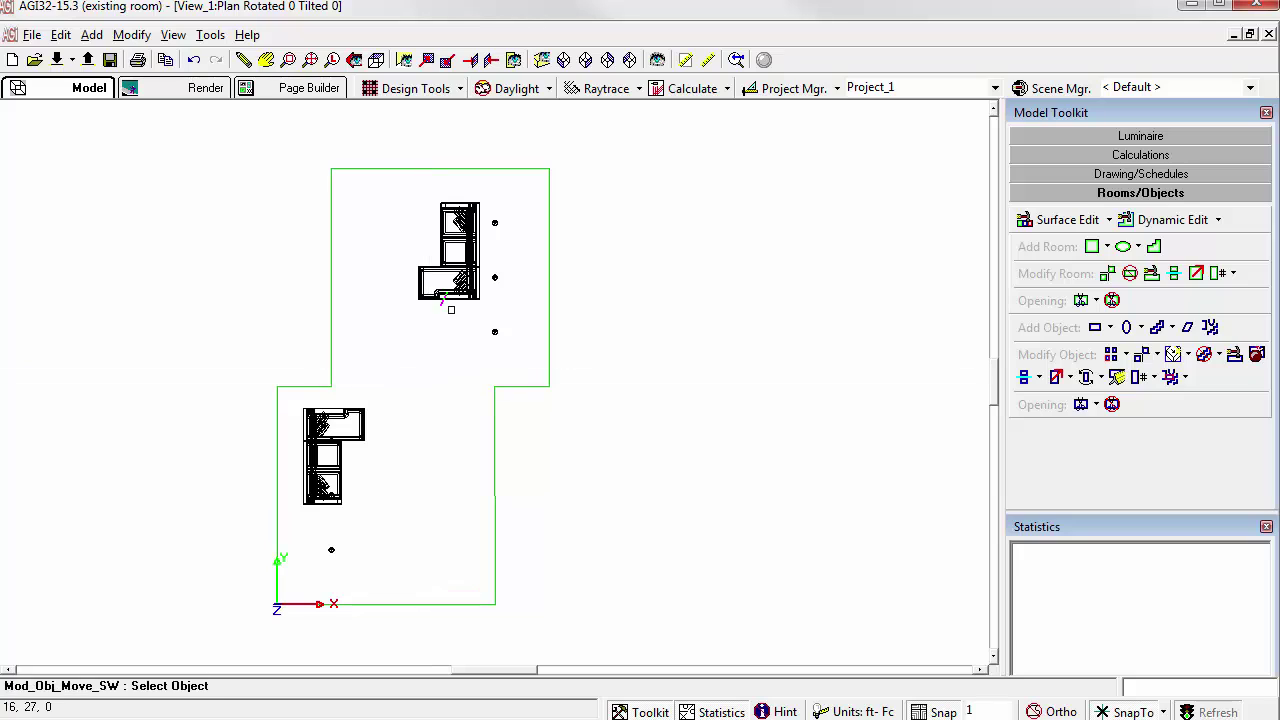
click(451, 306)
click(446, 297)
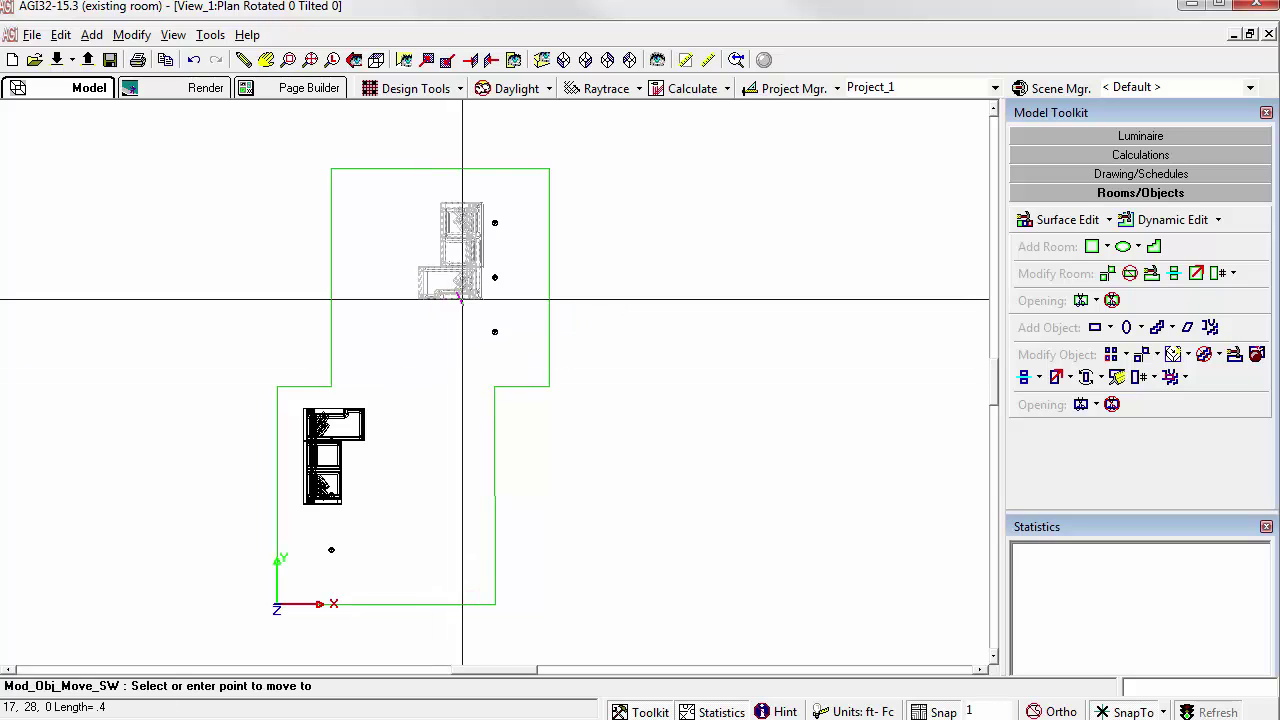
click(505, 363)
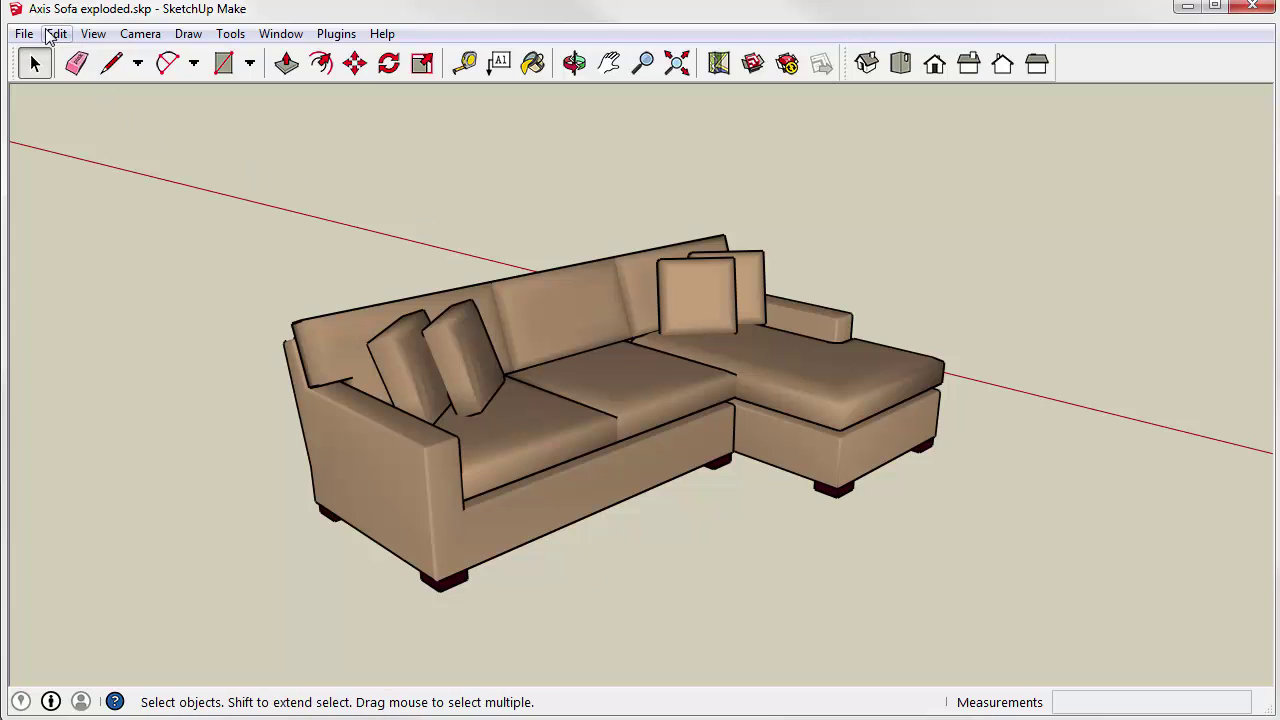
Open the BC1RKTKIT rocking chair model.
click(24, 34)
click(55, 77)
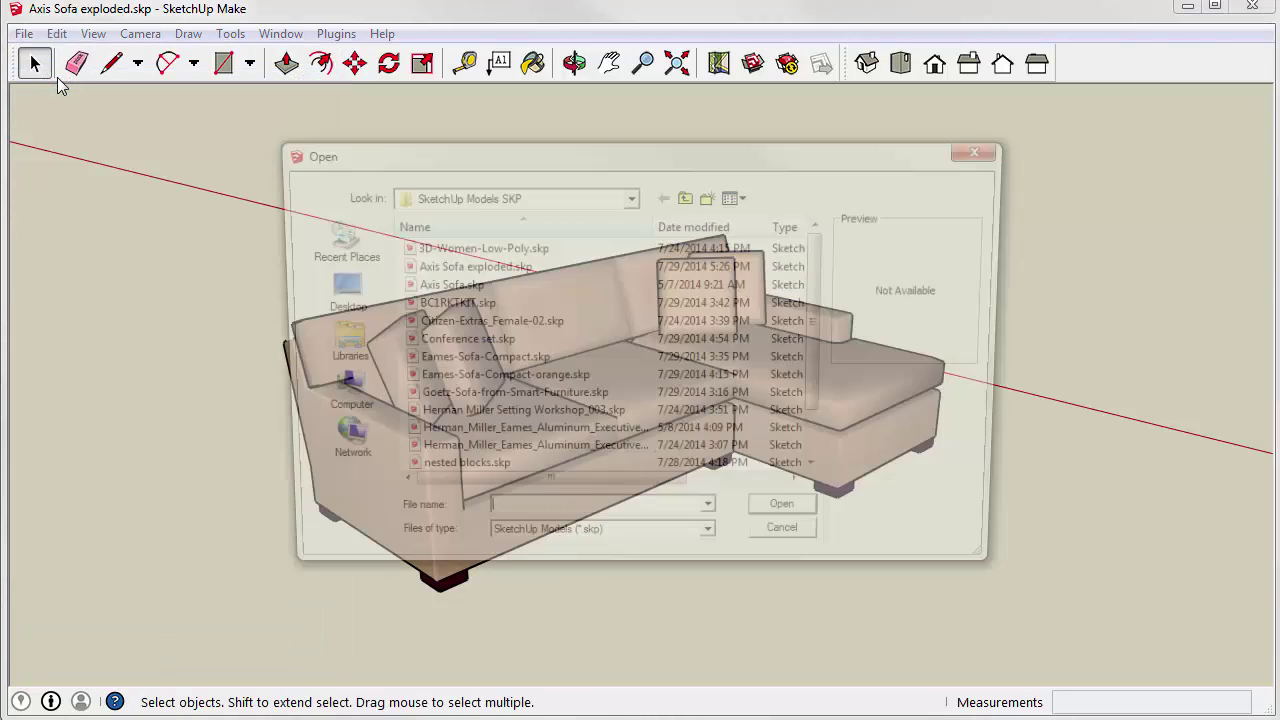
click(483, 305)
double_click(483, 305)
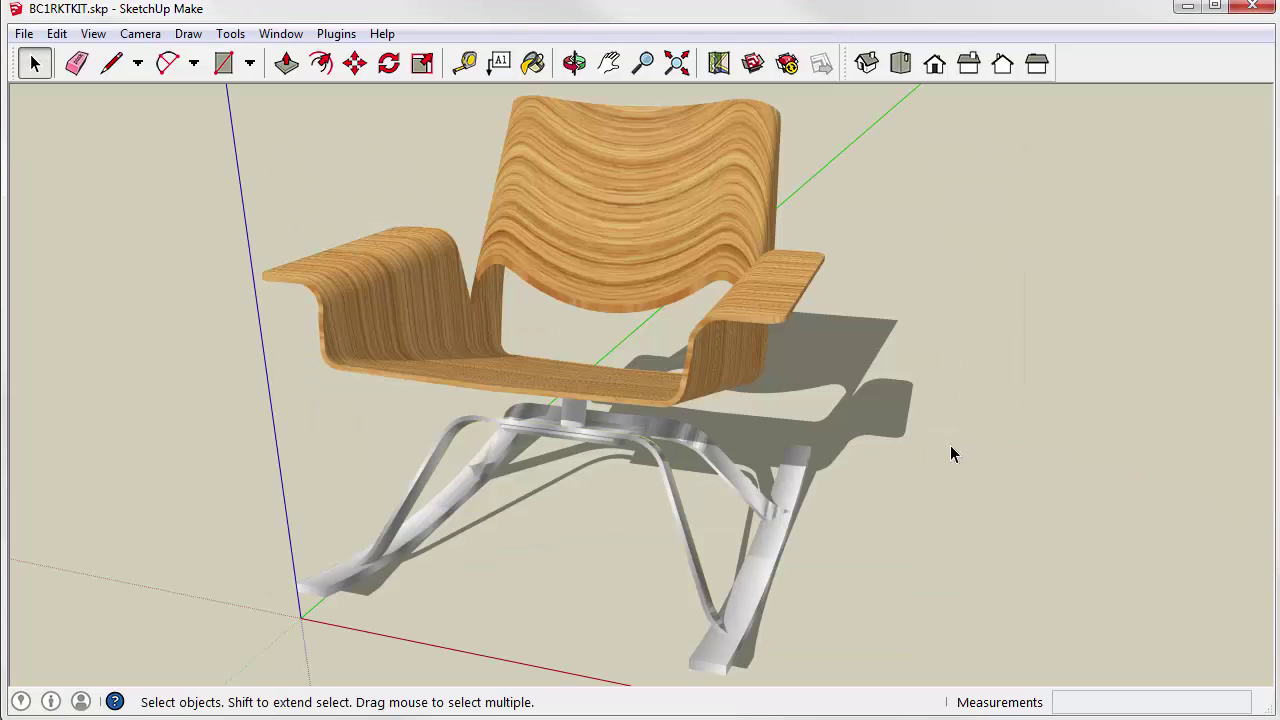
Export the rocking chair to AGi32 in the models folder and close the summary.
click(336, 33)
click(365, 63)
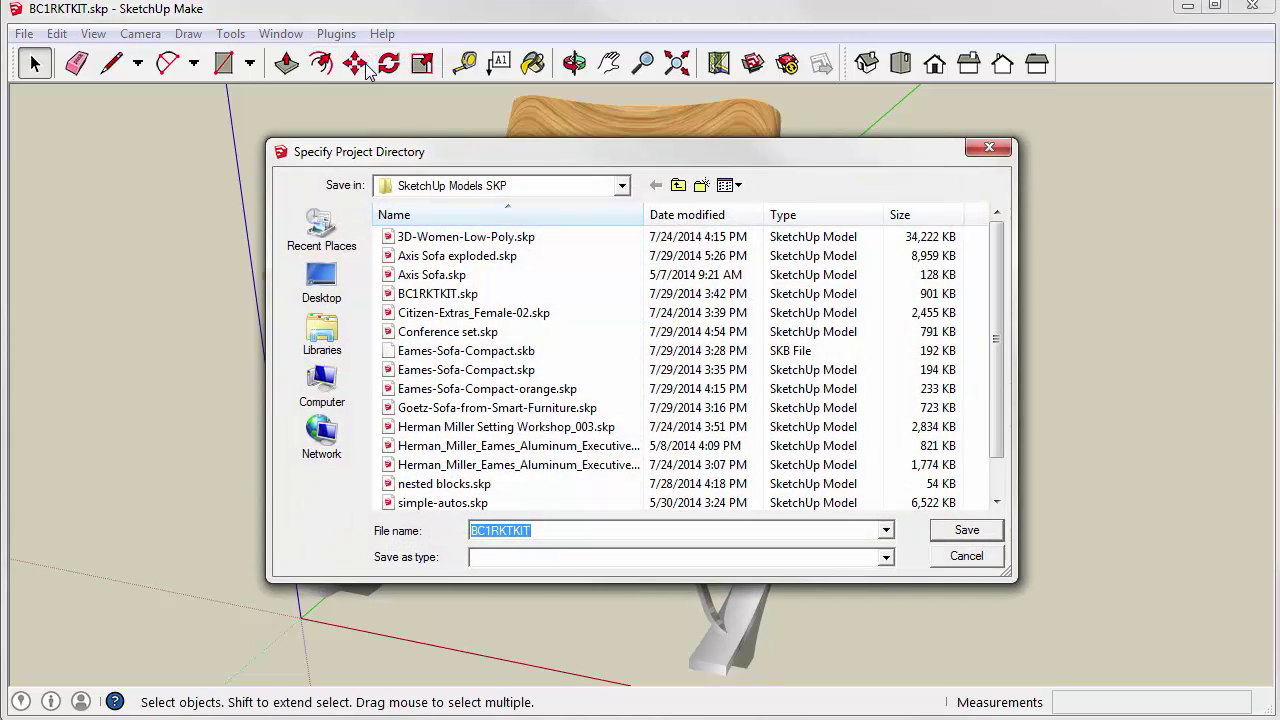
click(957, 530)
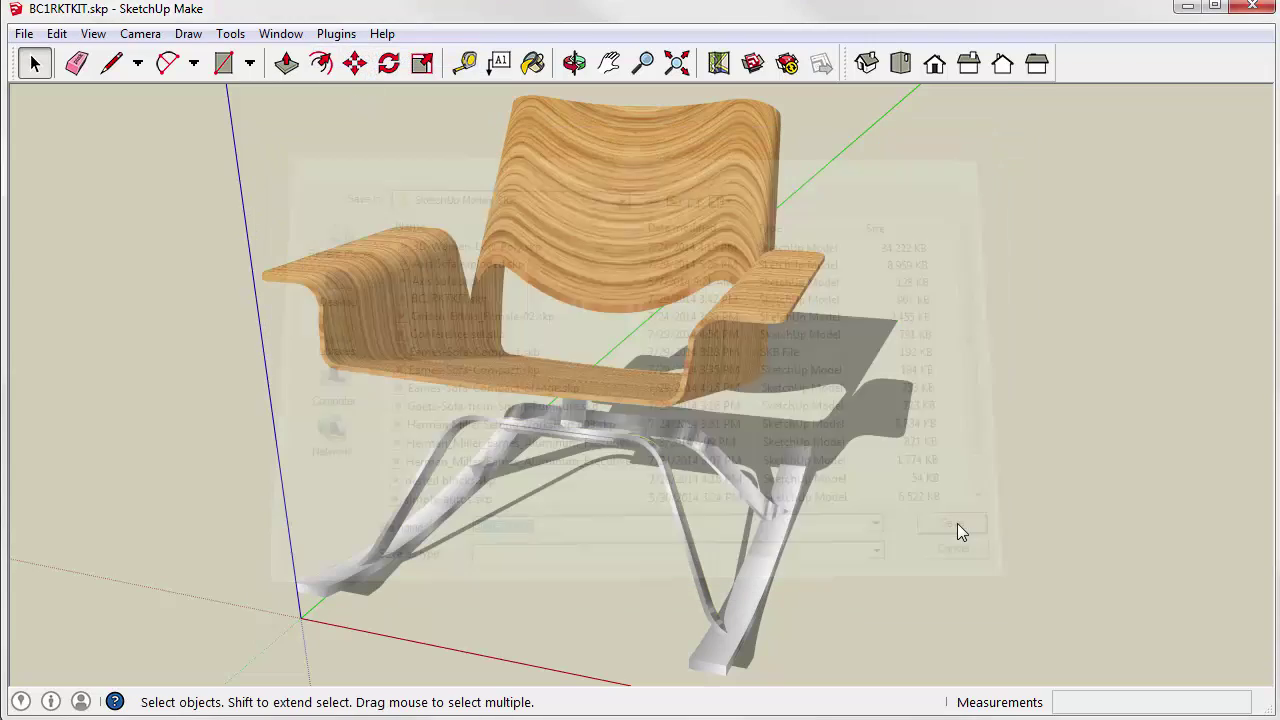
click(789, 522)
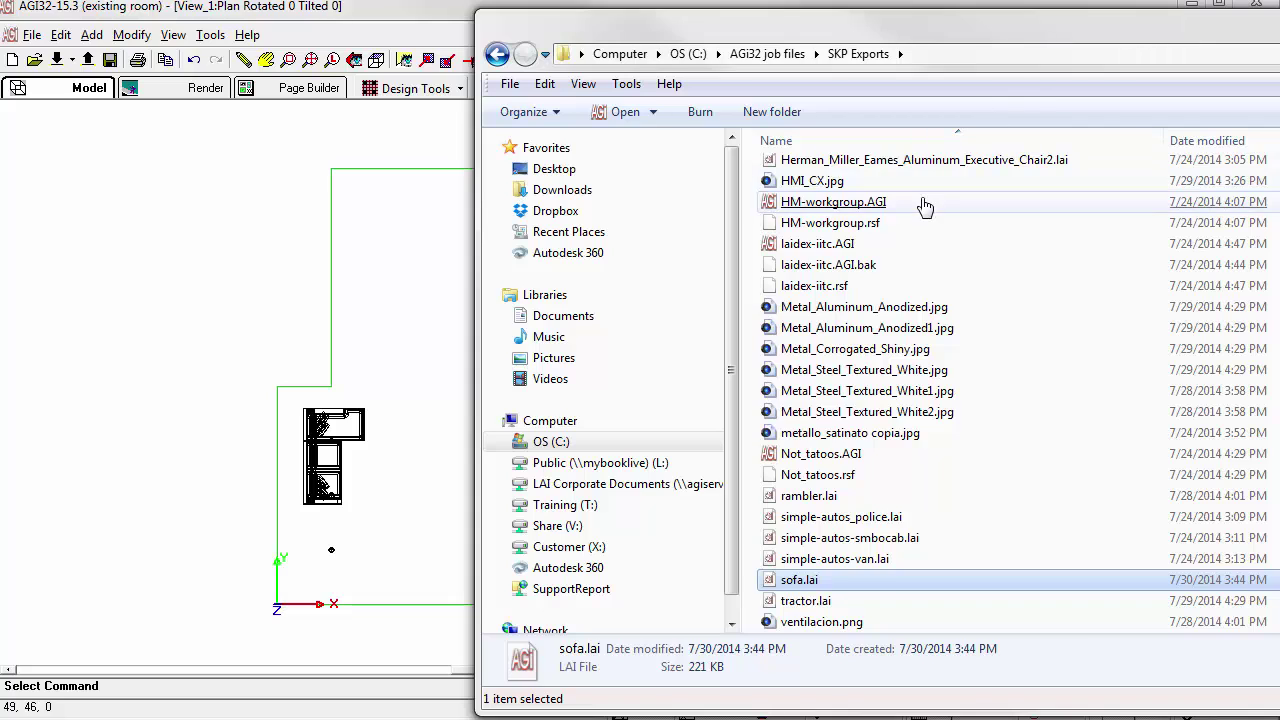
Drag BC1RKTKIT.lai into the room plan and place two rocking chairs, lower and upper.
text(fen)
drag(826, 236, 372, 277)
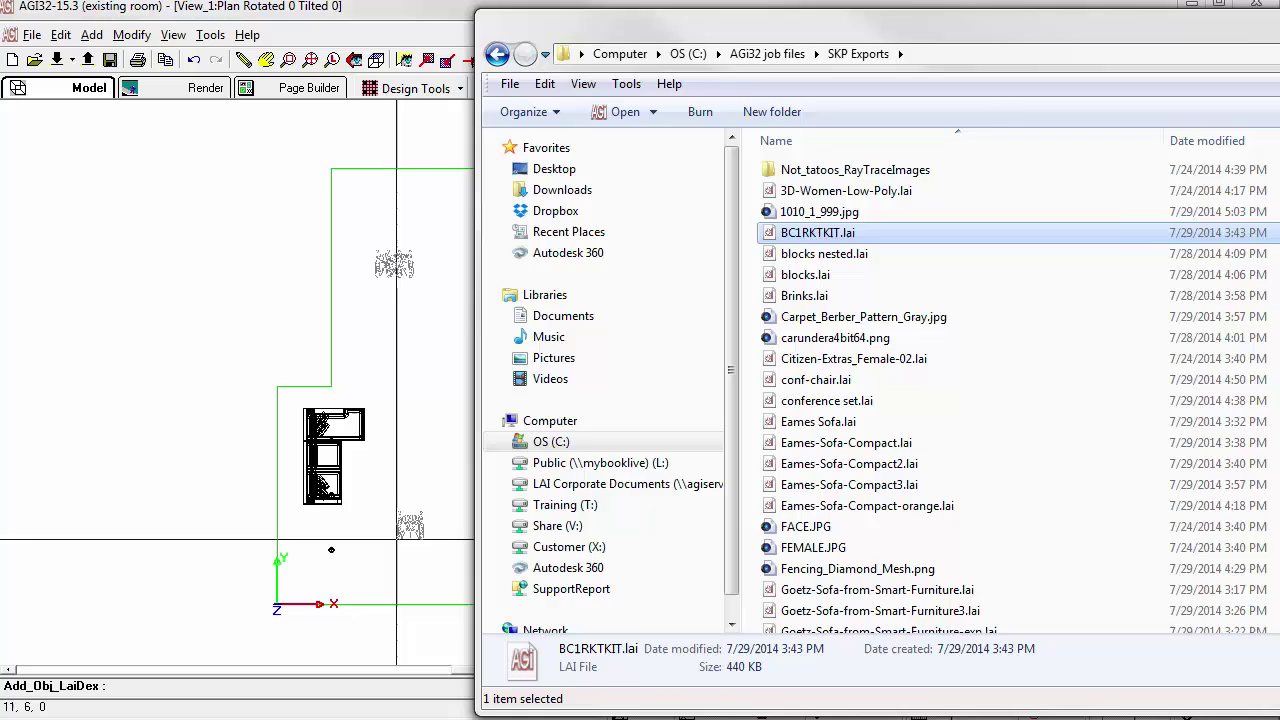
click(440, 408)
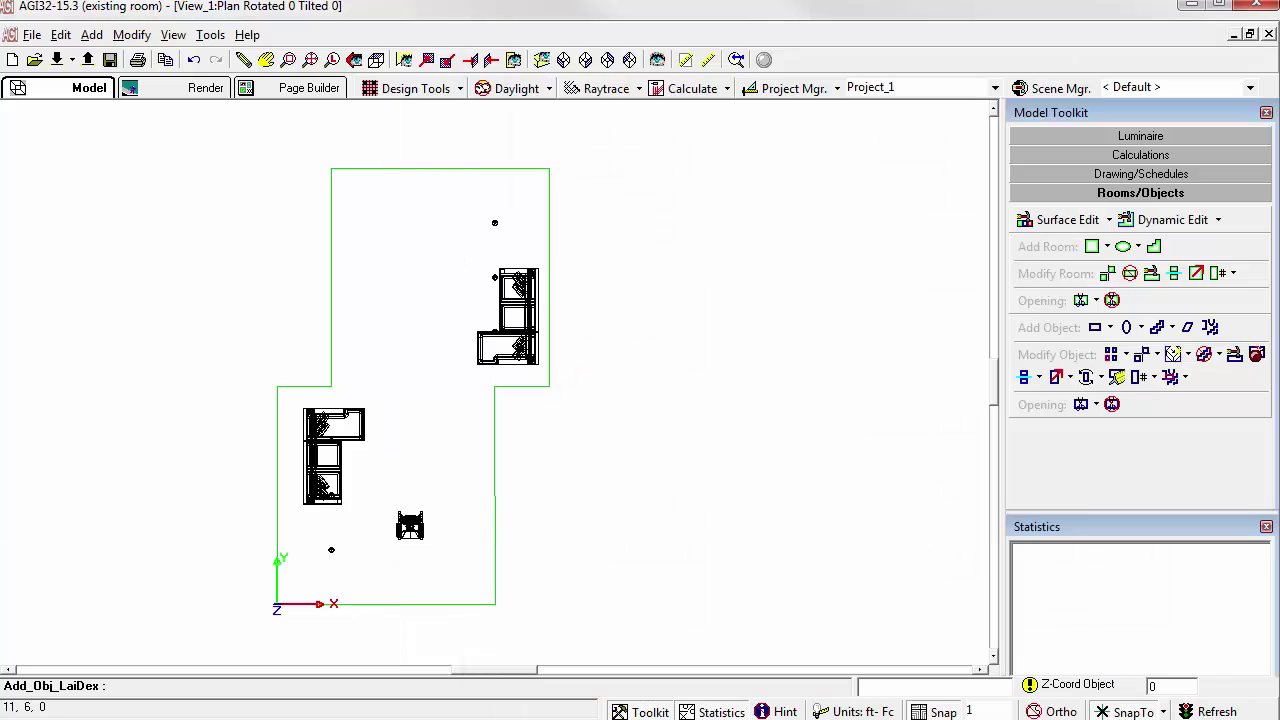
click(407, 277)
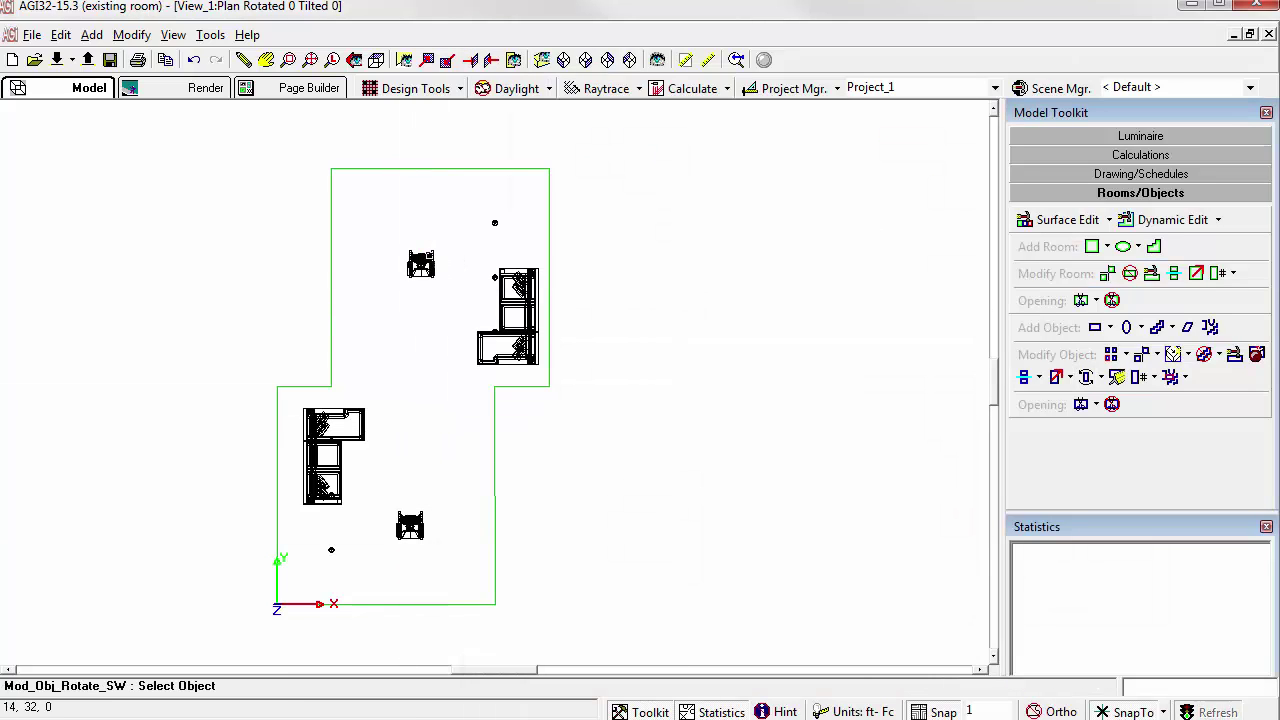
Rotate the lower rocking chair to an angle and switch to Render mode.
click(422, 266)
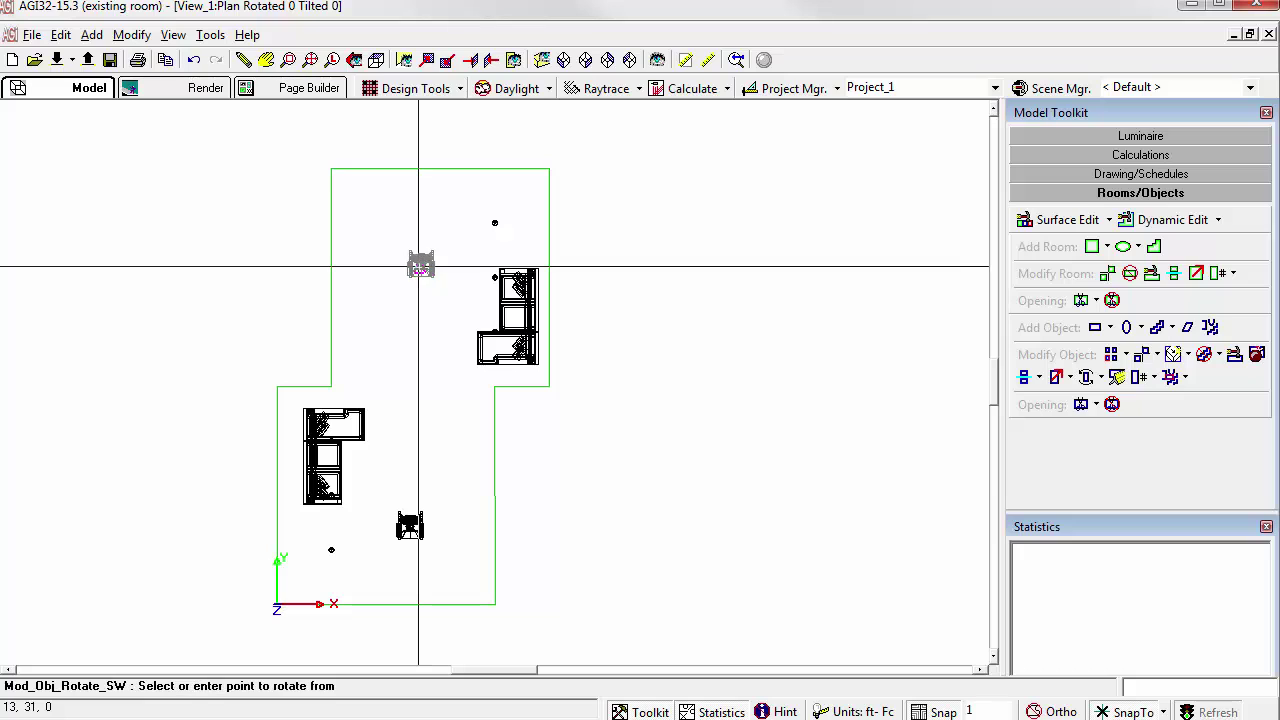
click(421, 265)
click(560, 343)
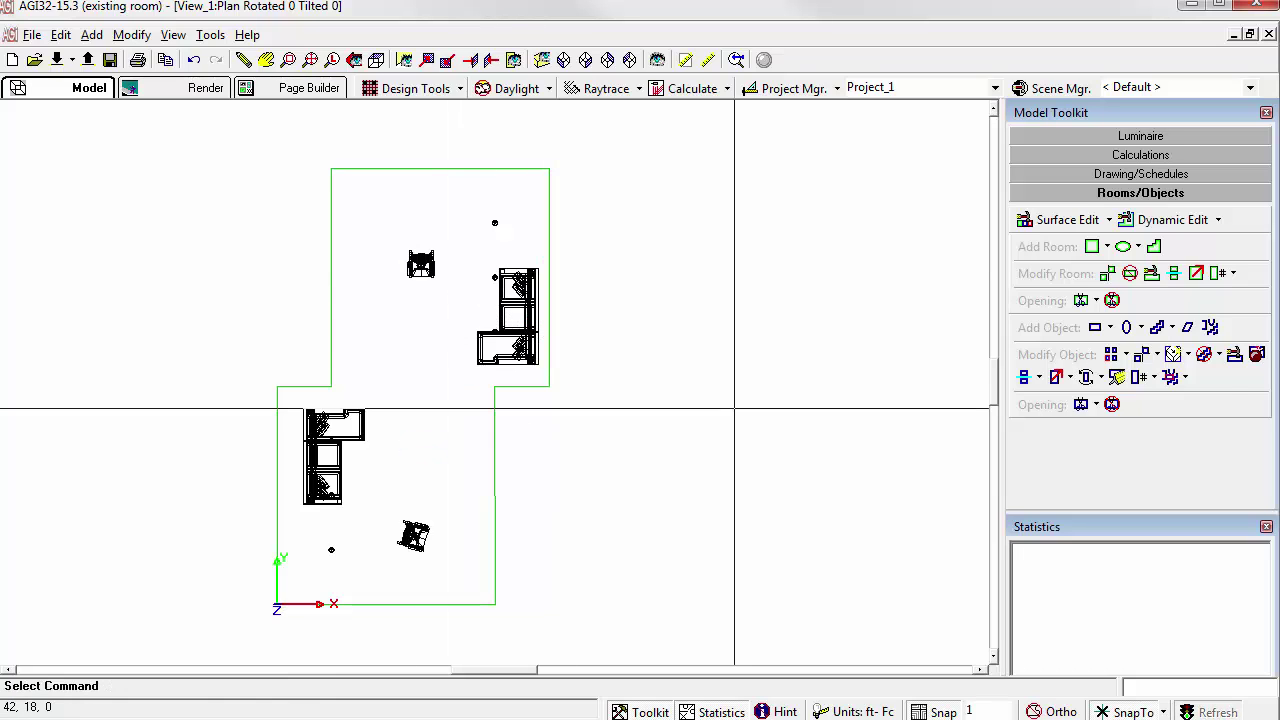
click(185, 92)
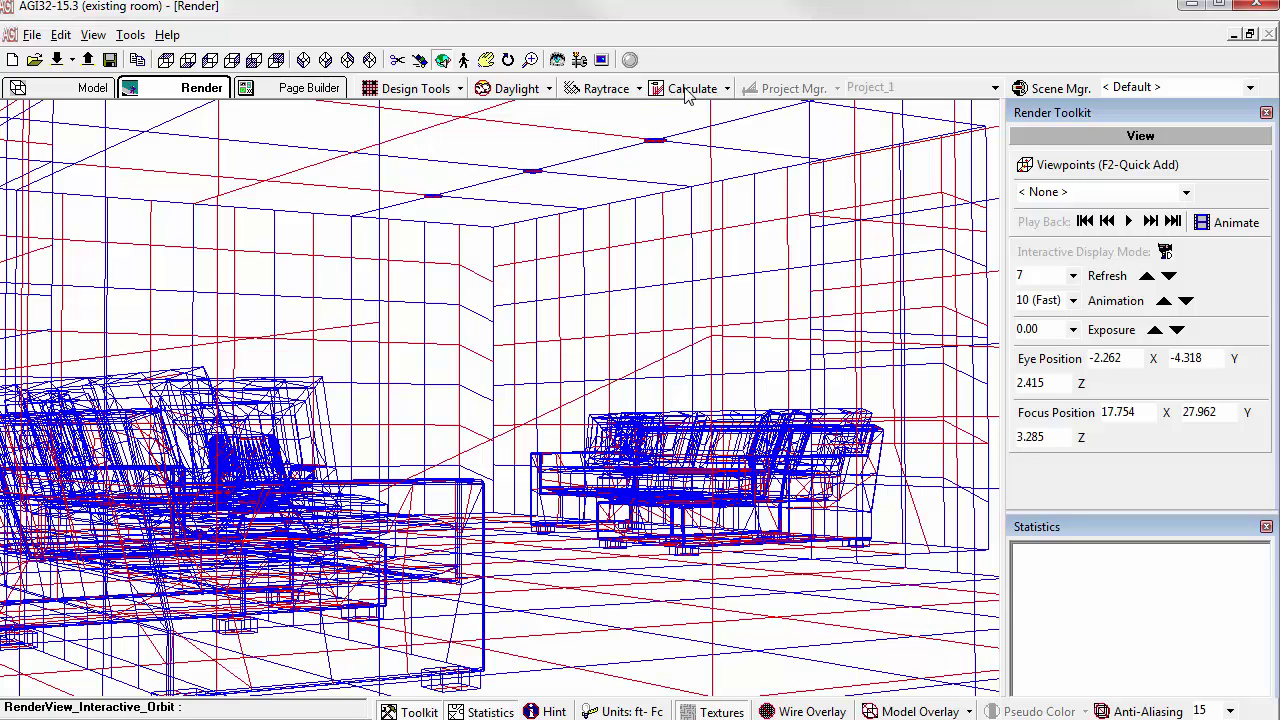
Run the radiosity calculation and walk the camera into the rendered room.
click(690, 88)
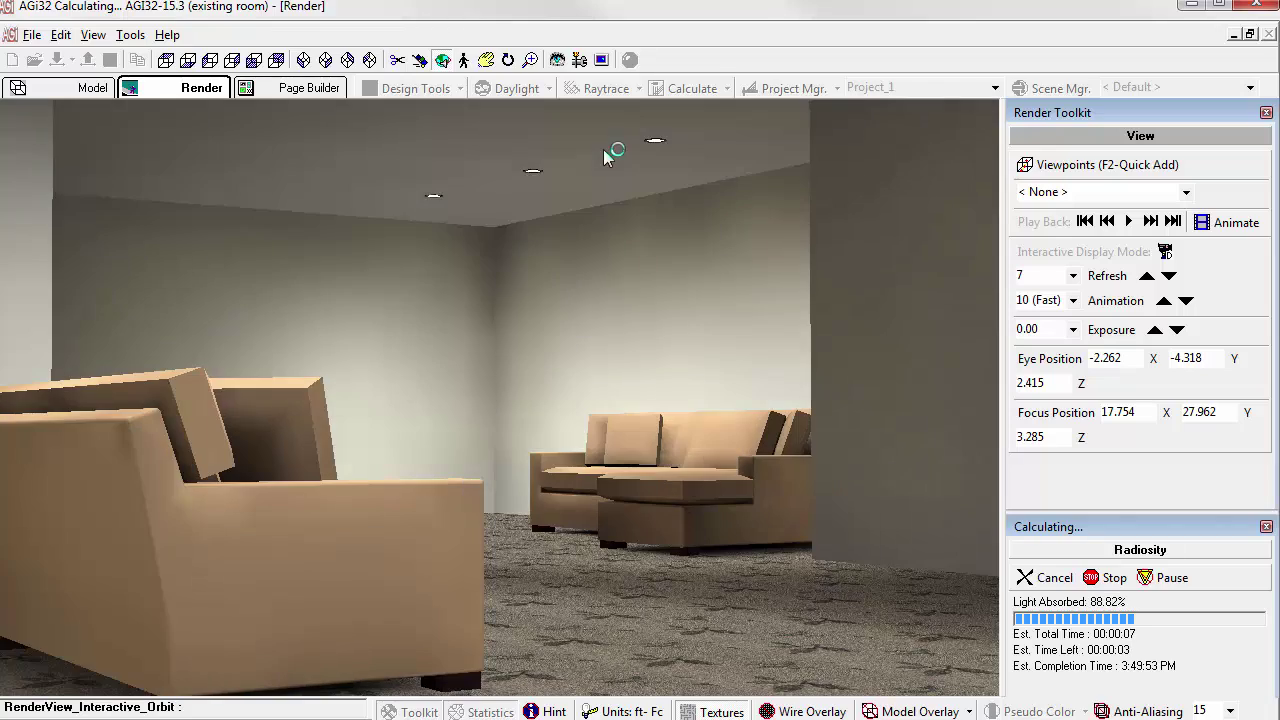
click(463, 60)
drag(480, 523, 334, 494)
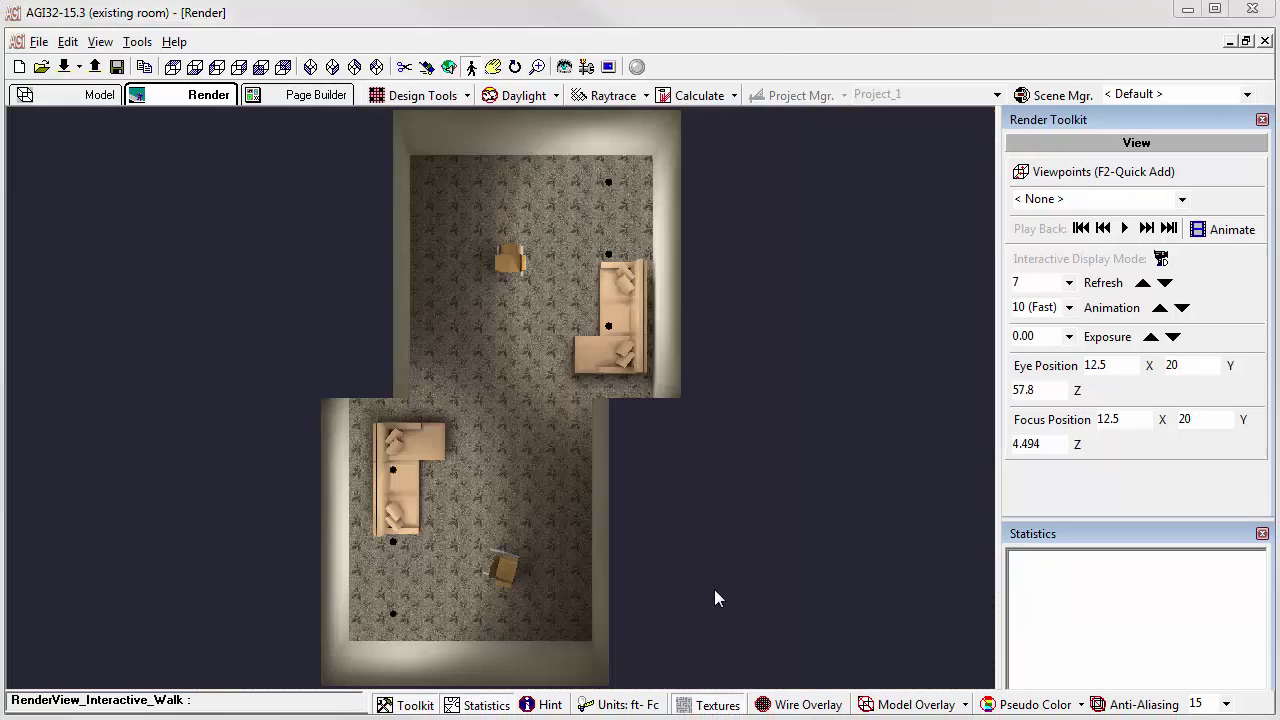
Orbit around the room, then walk forward to an eye-level view of the sofas and rocking chairs.
click(450, 67)
drag(249, 323, 434, 606)
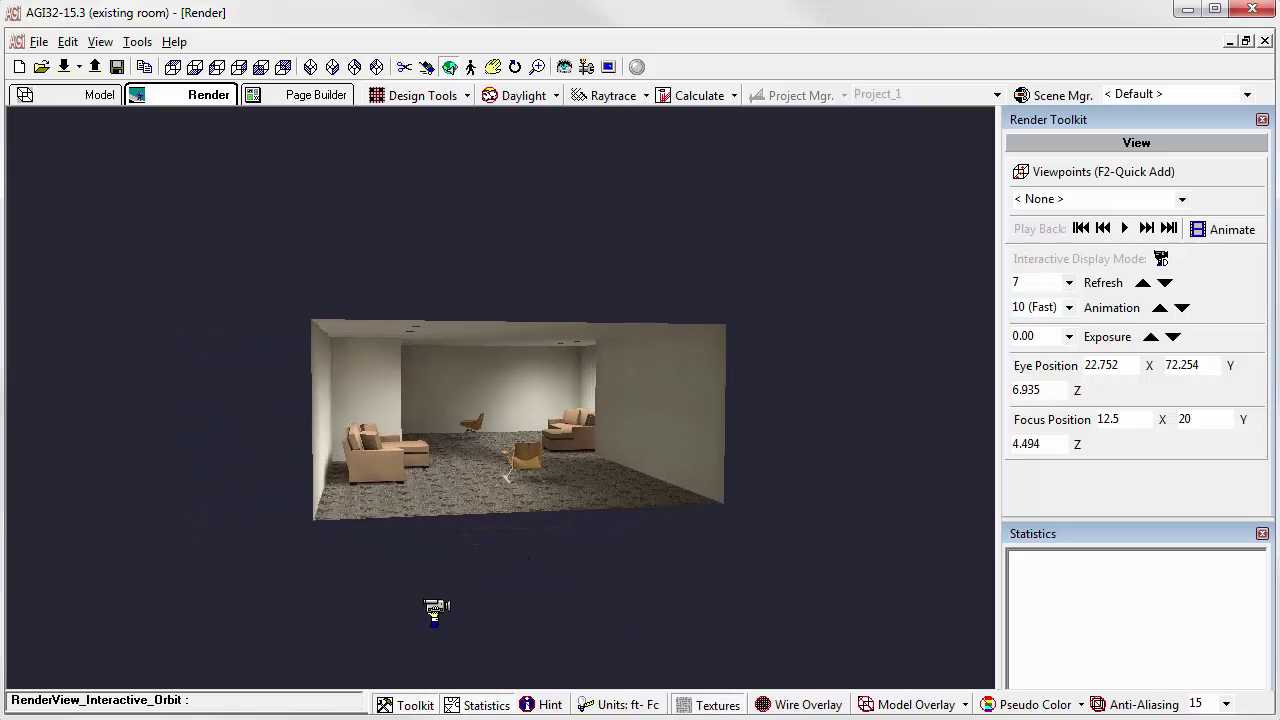
click(470, 67)
drag(486, 451, 468, 320)
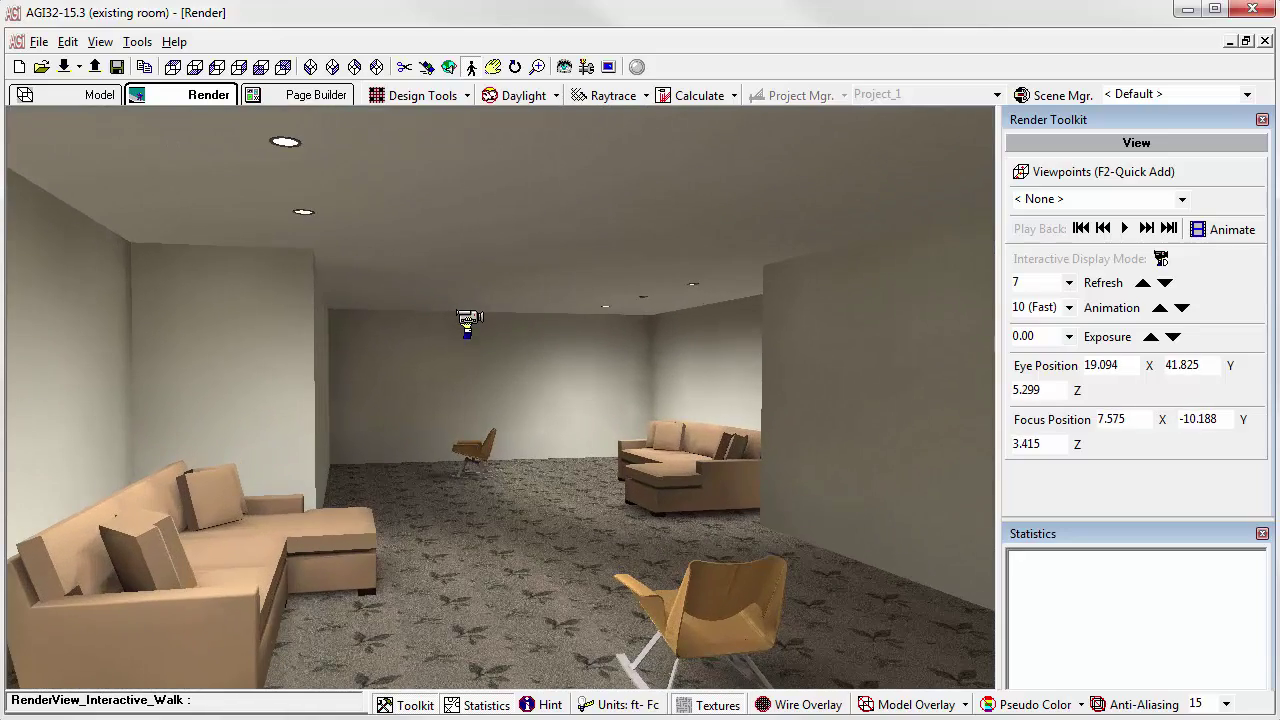